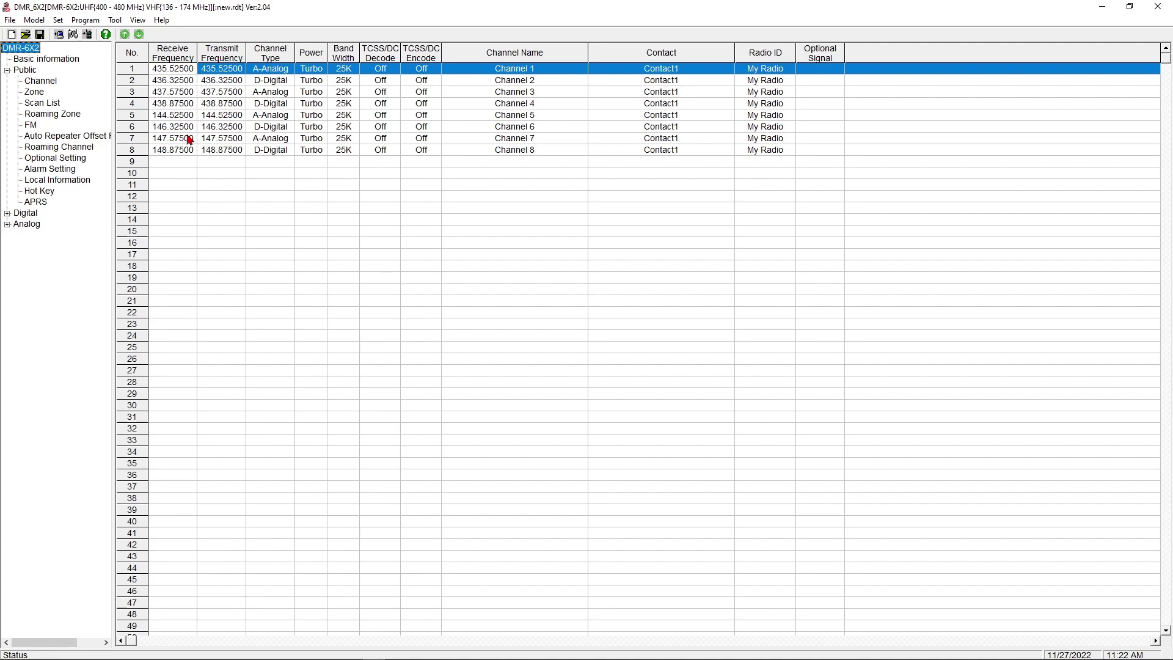
# Delete all eight default channels from Public > Channel so the list is empty.
pyautogui.click(173, 149)
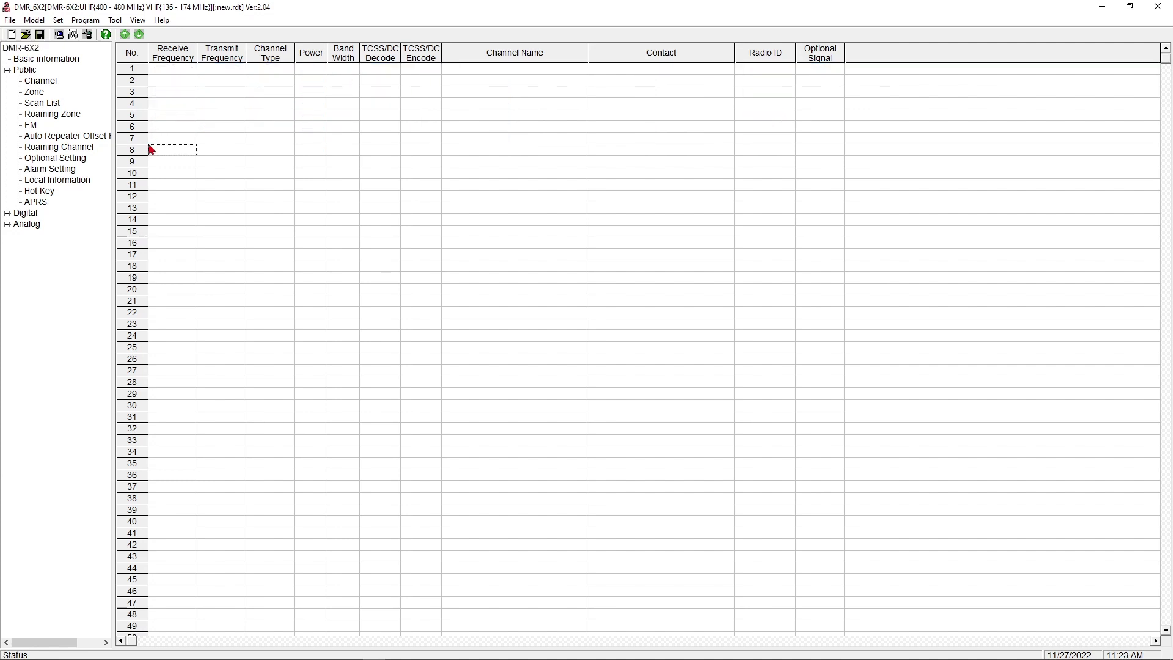
# Edit Radio ID List entry 1 to hold the owner's DMR ID with the name Btech6X2.
pyautogui.click(7, 213)
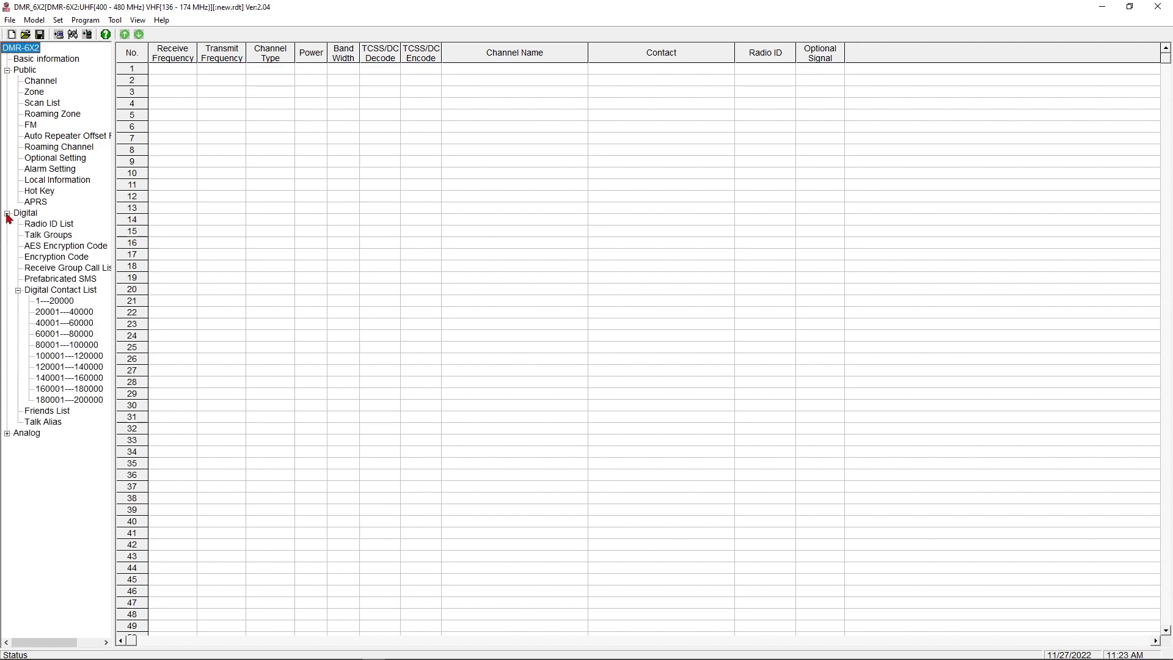
pyautogui.click(48, 224)
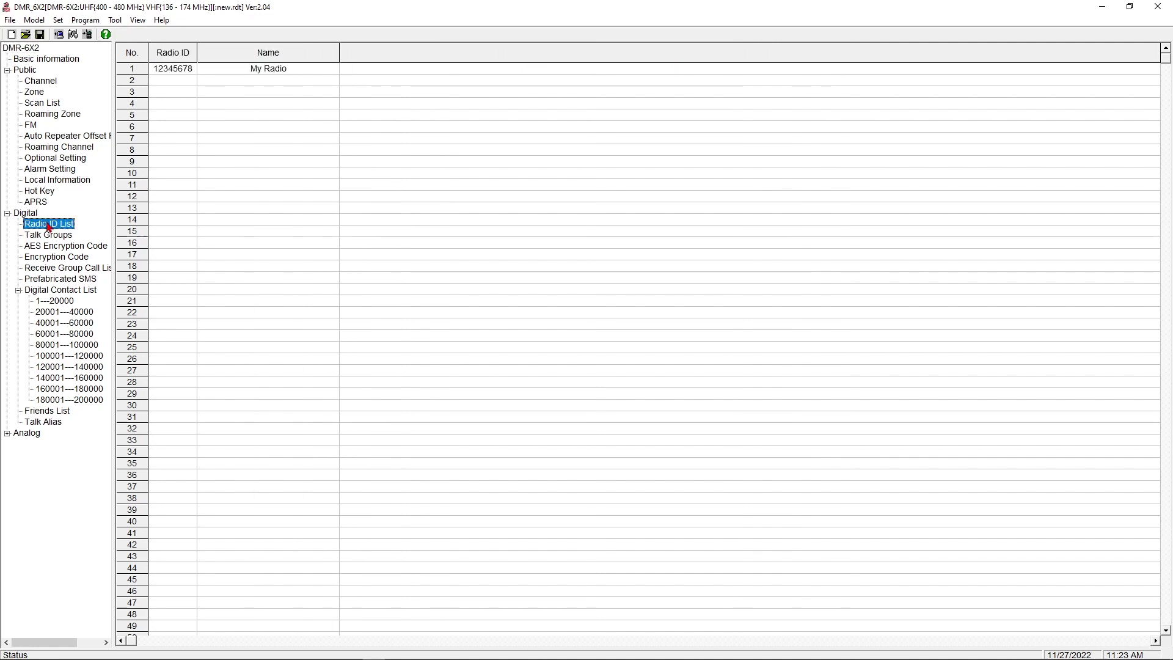
pyautogui.click(179, 68)
pyautogui.doubleClick(180, 70)
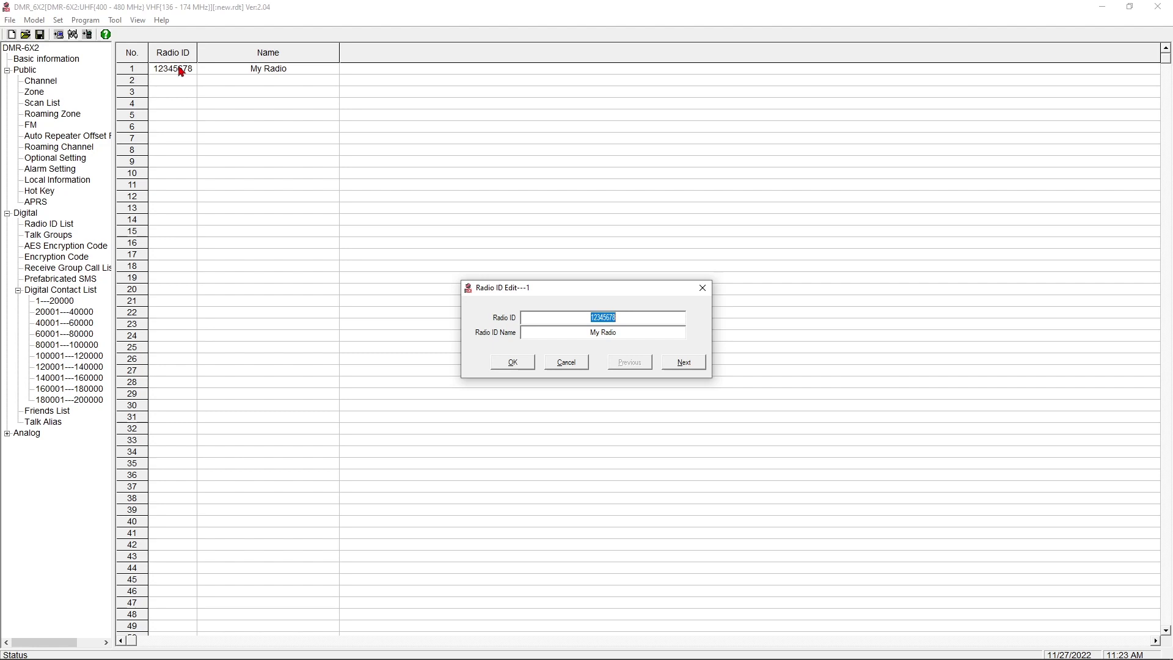
pyautogui.write('3152157')
pyautogui.press('Tab')
pyautogui.write('Btech6X2')
pyautogui.click(513, 363)
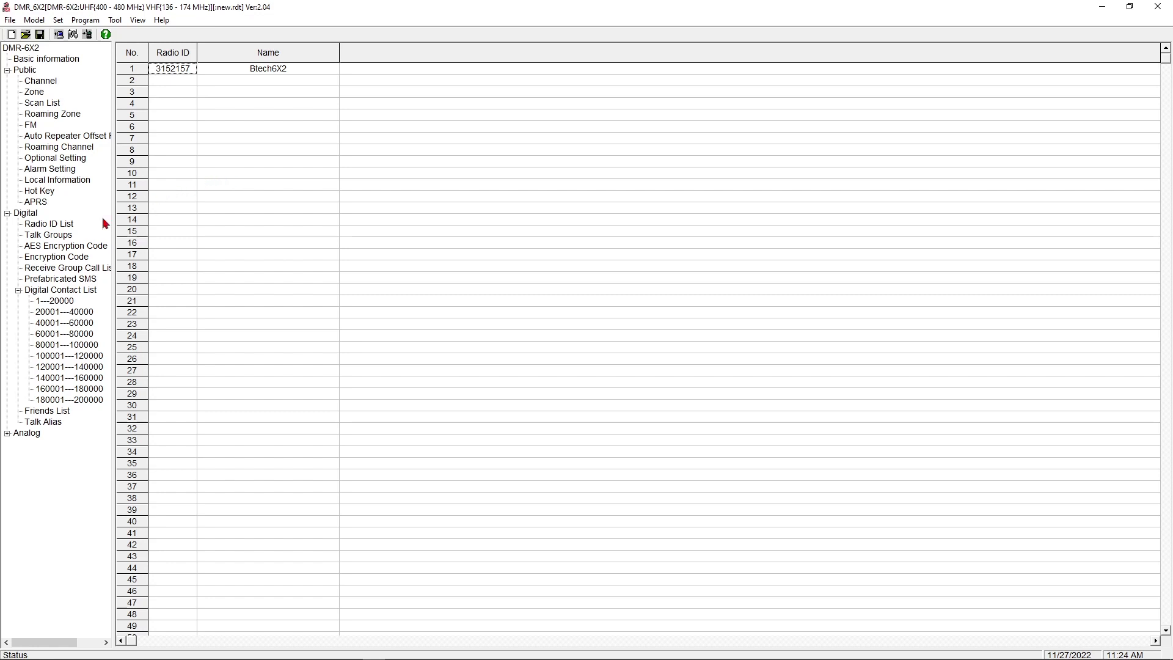
# Show the Digital > Talk Groups list, which holds only the default Contact1 entry.
pyautogui.click(65, 236)
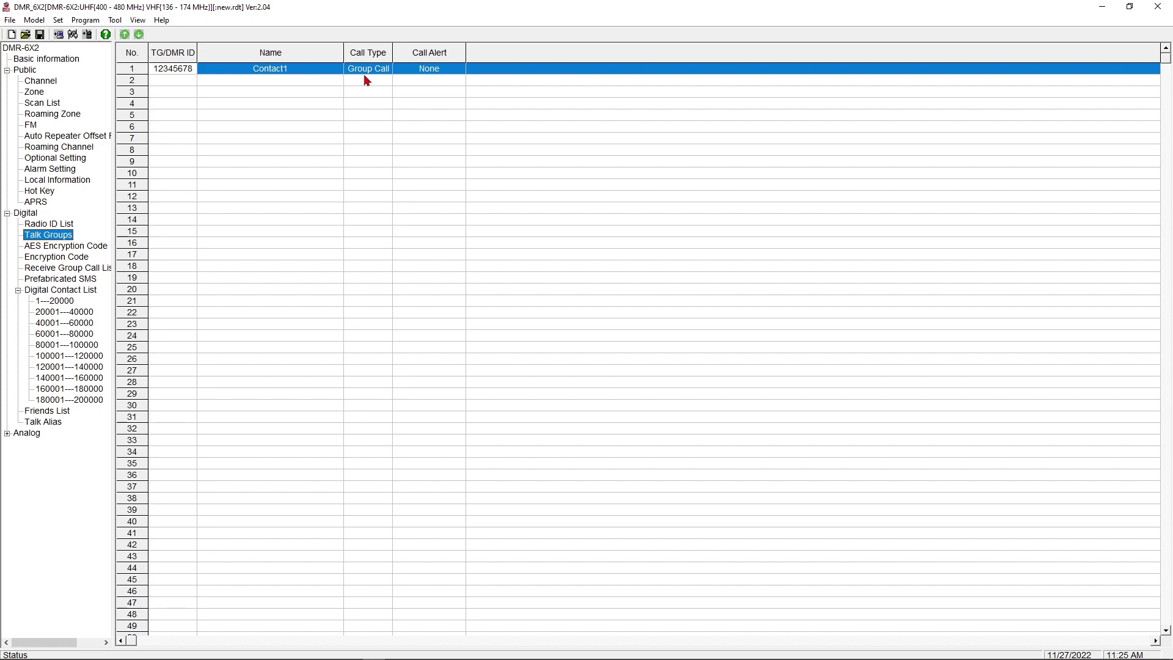
# Change talk group 1 to Toads Digital, a group call with ID 3192083.
pyautogui.click(182, 71)
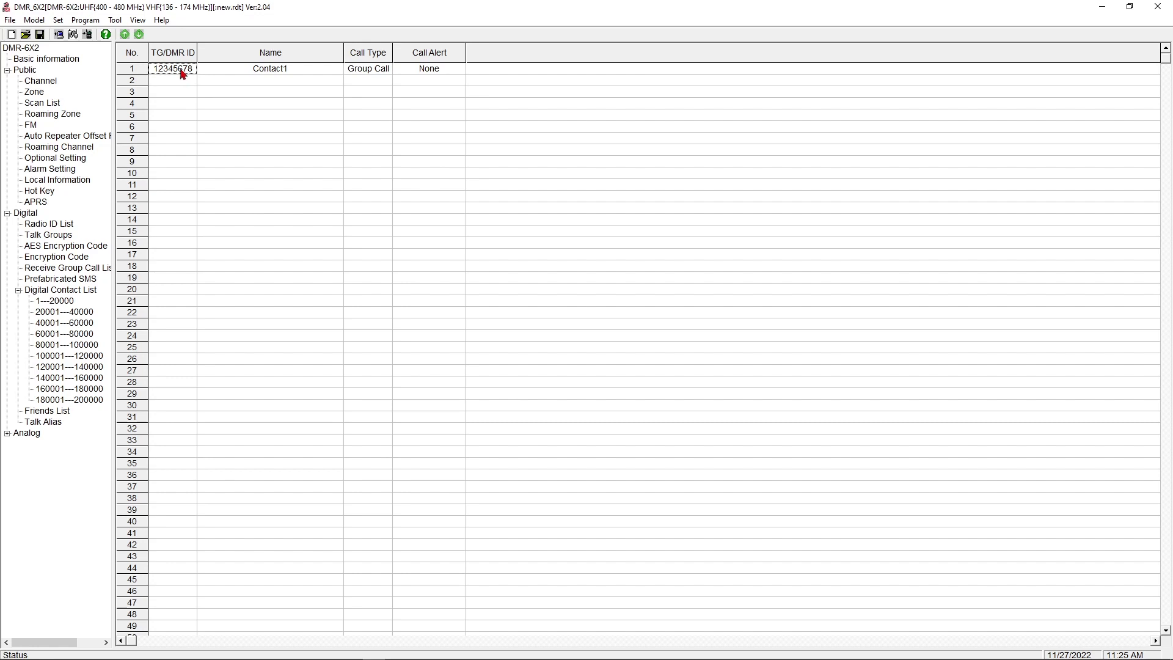
pyautogui.doubleClick(182, 71)
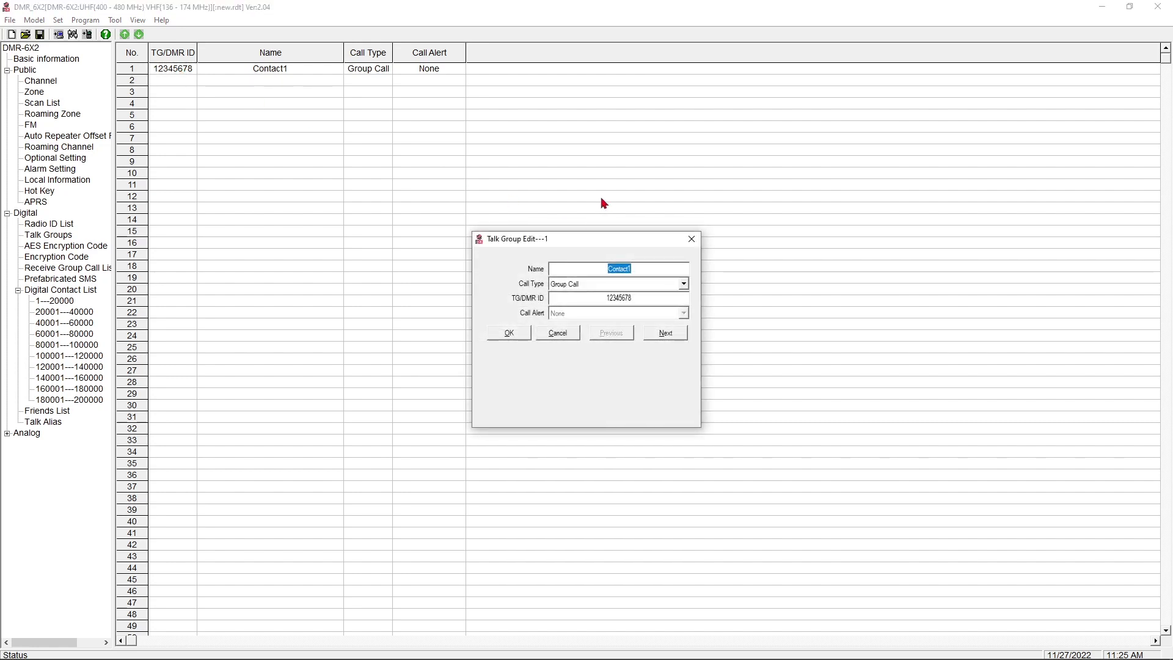
pyautogui.write('Toads Digital')
pyautogui.press('Tab')
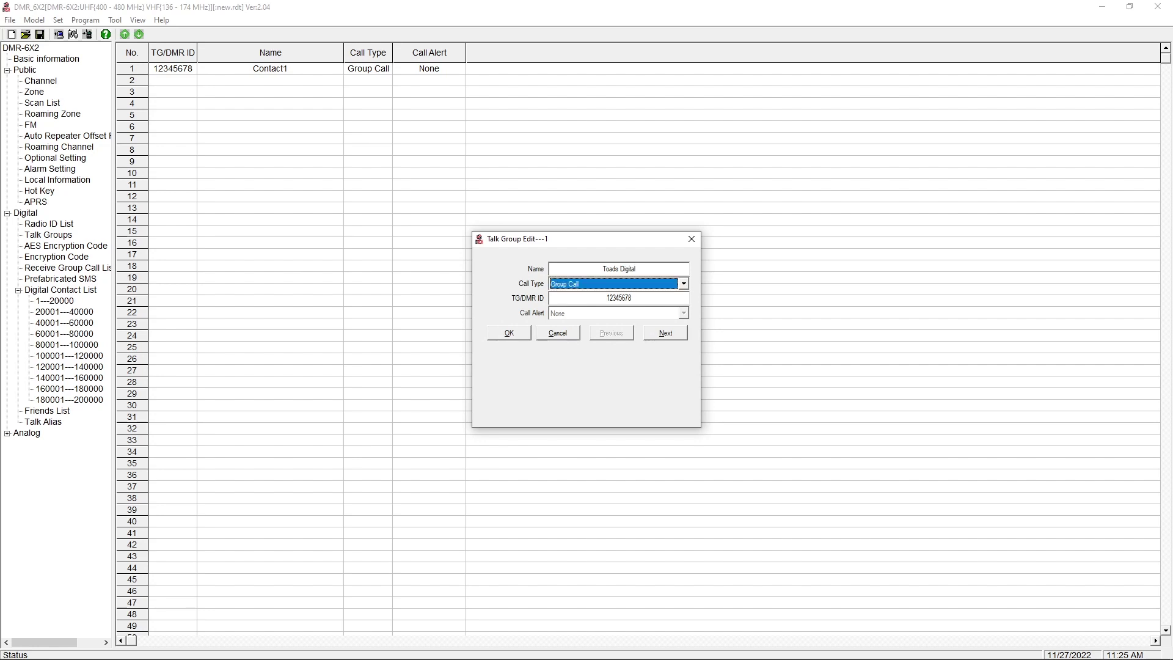
pyautogui.press('Tab')
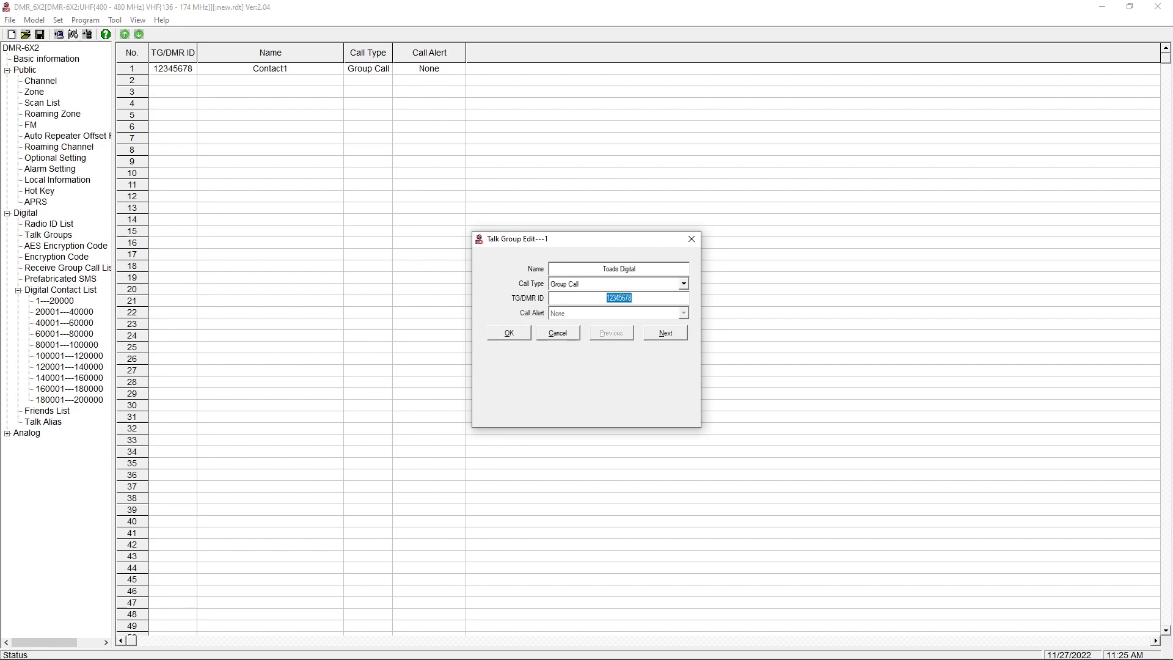
pyautogui.write('3192083')
pyautogui.click(520, 334)
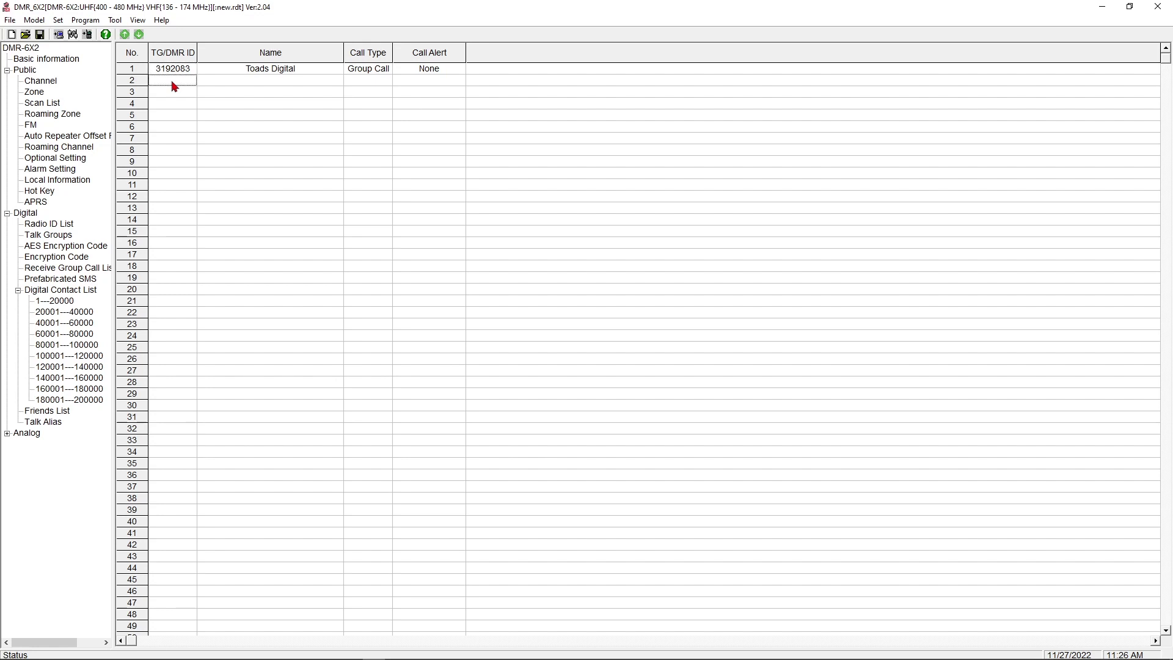
# Add talk group 2 Parrot as a Private Call to 9990, then switch to the Pi-Star dashboard.
pyautogui.doubleClick(171, 82)
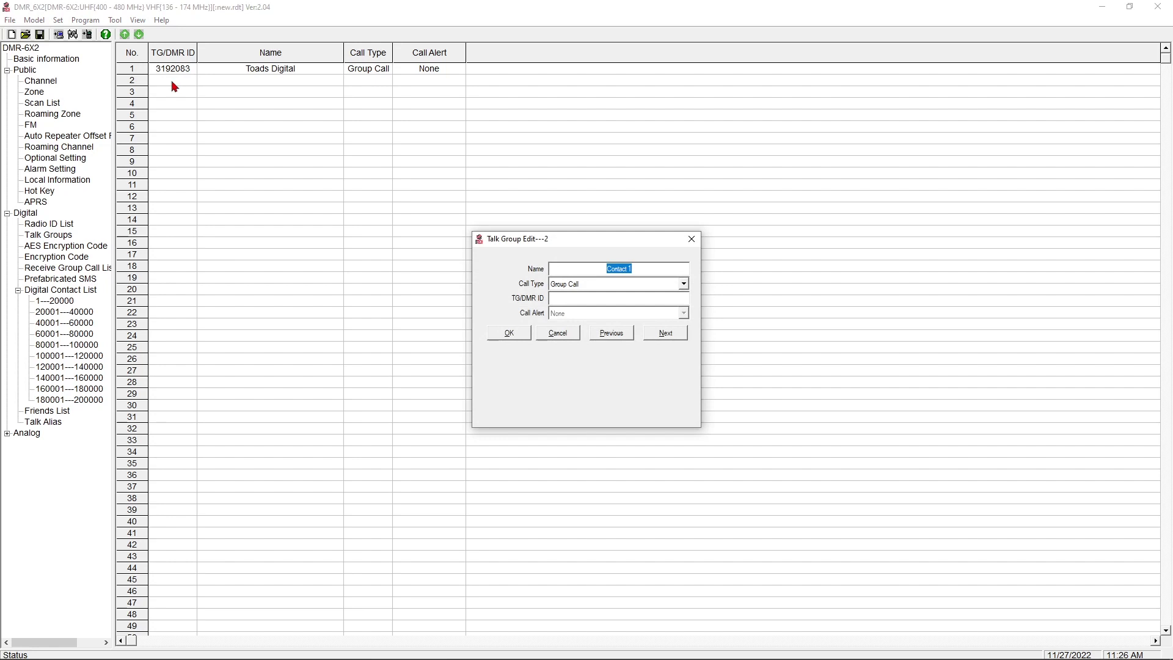
pyautogui.write('Parrot')
pyautogui.press('Tab')
pyautogui.click(619, 298)
pyautogui.hotkey('shift', 'Tab')
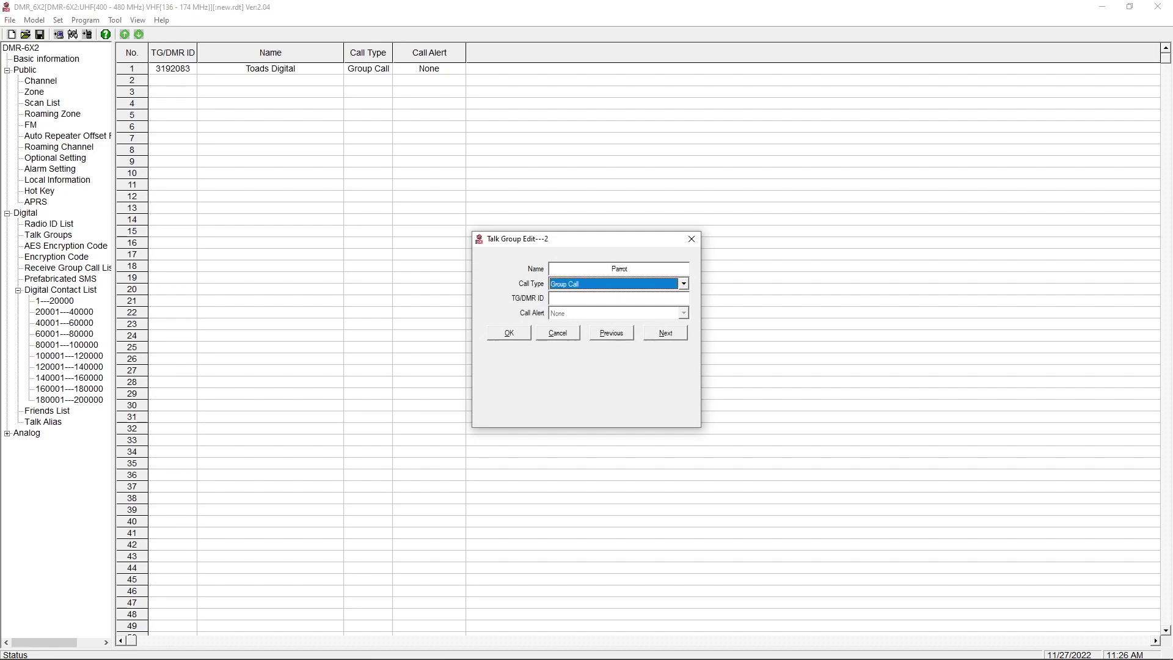
pyautogui.click(605, 283)
pyautogui.click(604, 303)
pyautogui.click(576, 300)
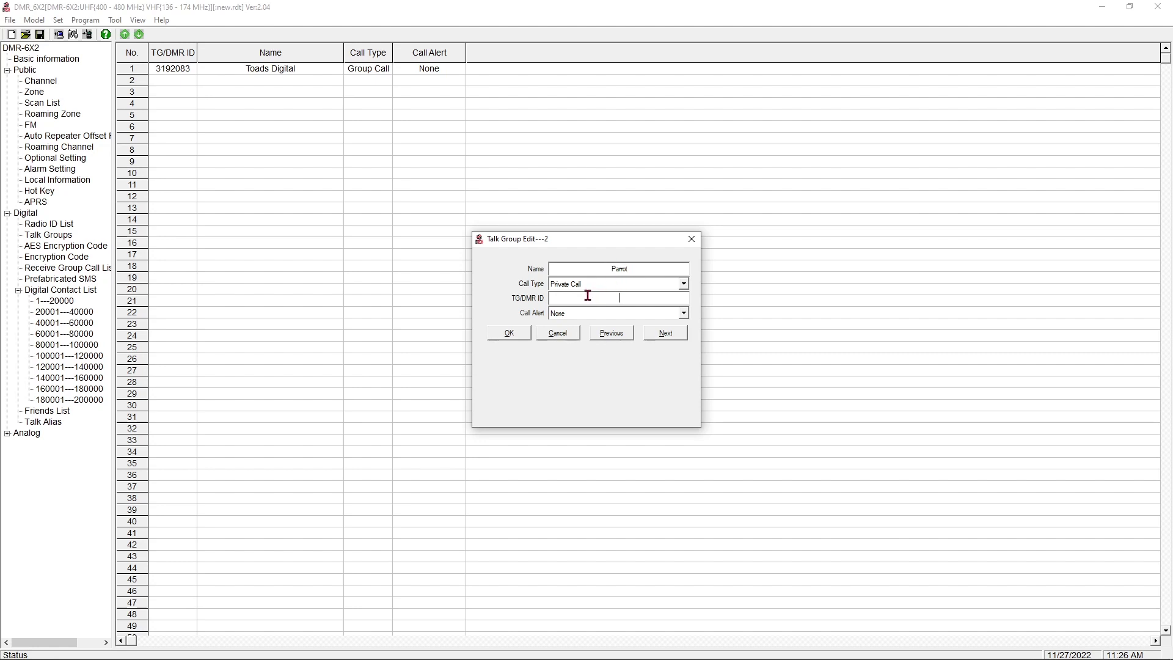
pyautogui.write('9990')
pyautogui.click(507, 333)
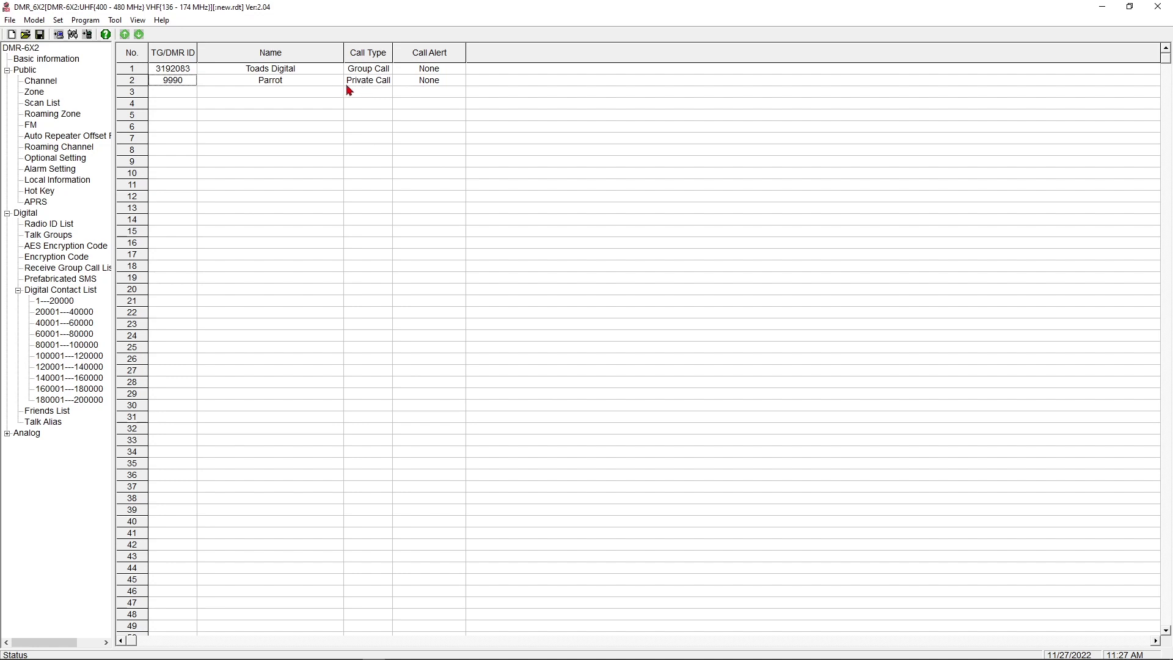
pyautogui.hotkey('alt', 'Tab')
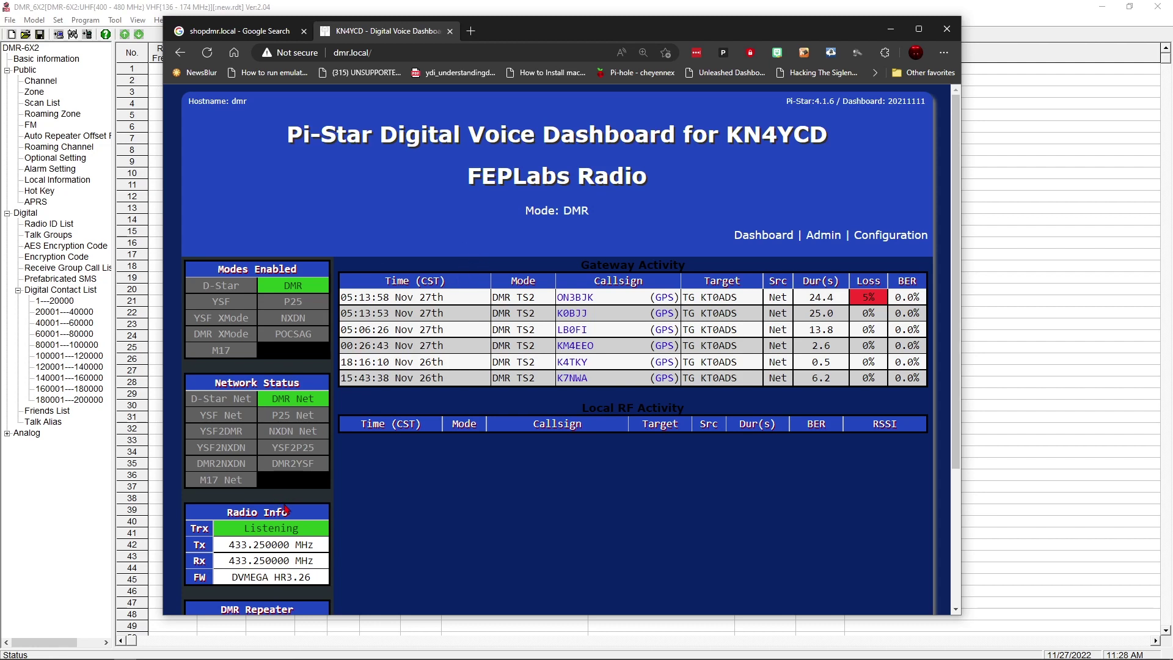
pyautogui.scroll(-3, 286, 509)
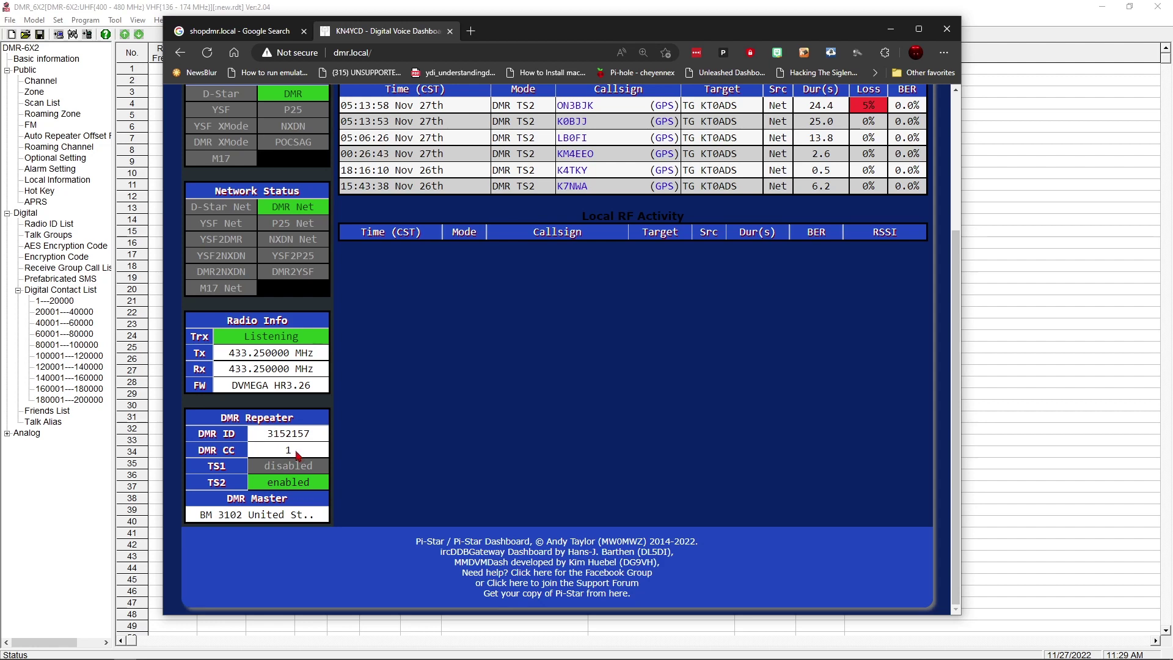
# Name channel 1 TOADS Digital, receive and transmit on 433.25 MHz, with Low power.
pyautogui.click(101, 82)
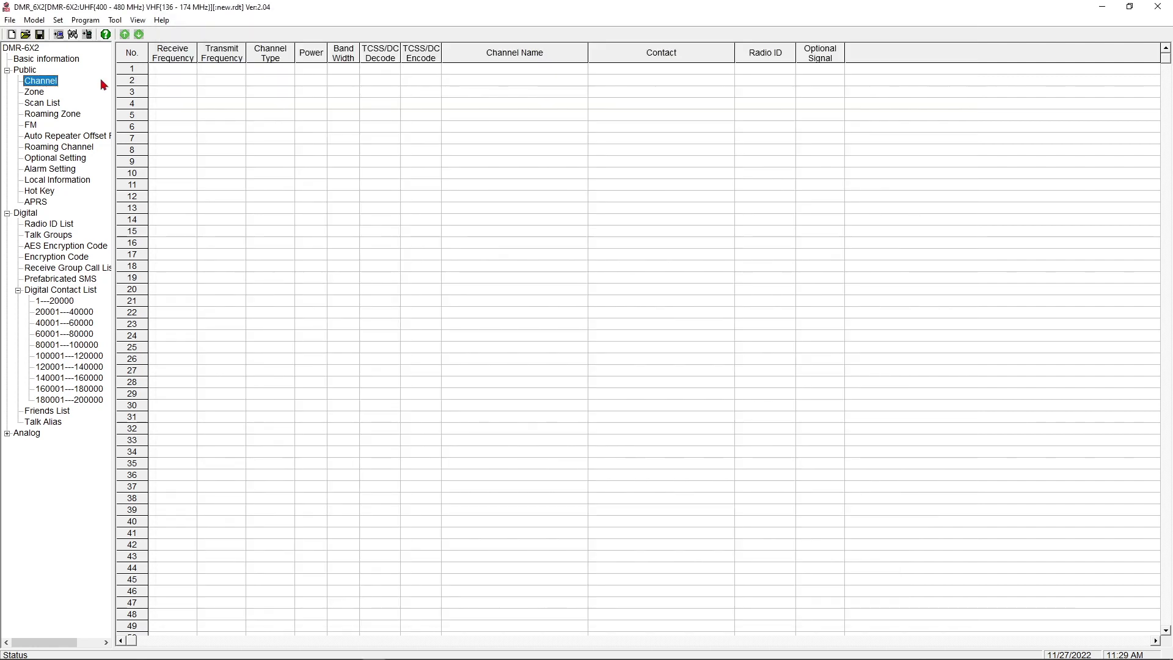
pyautogui.click(53, 85)
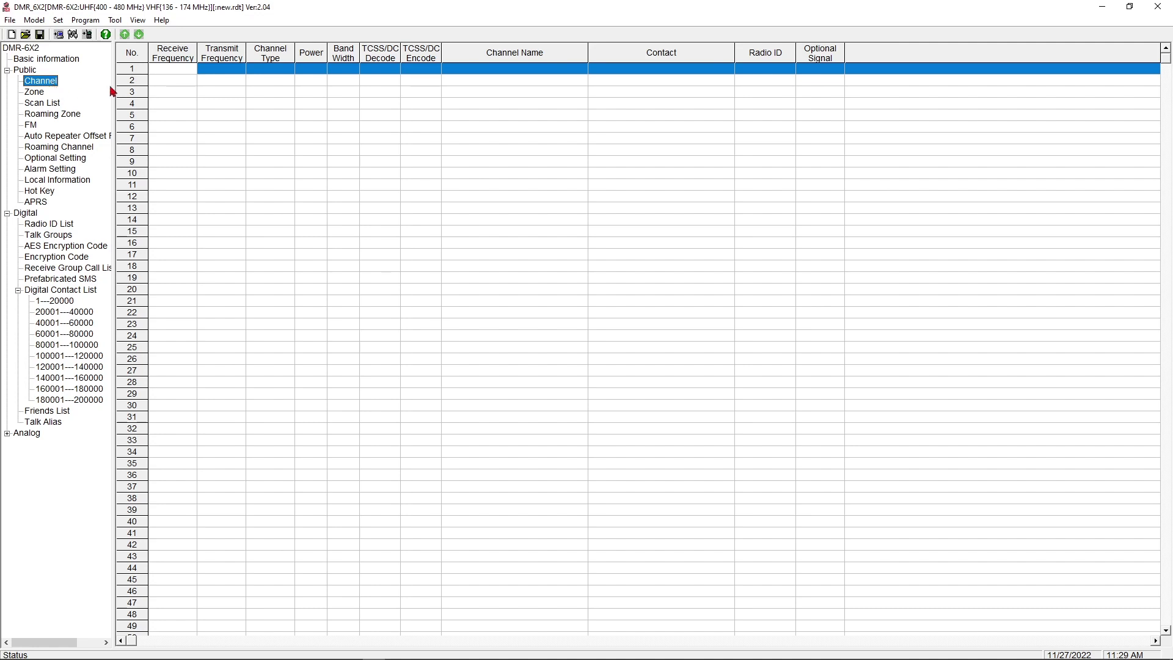
pyautogui.click(134, 71)
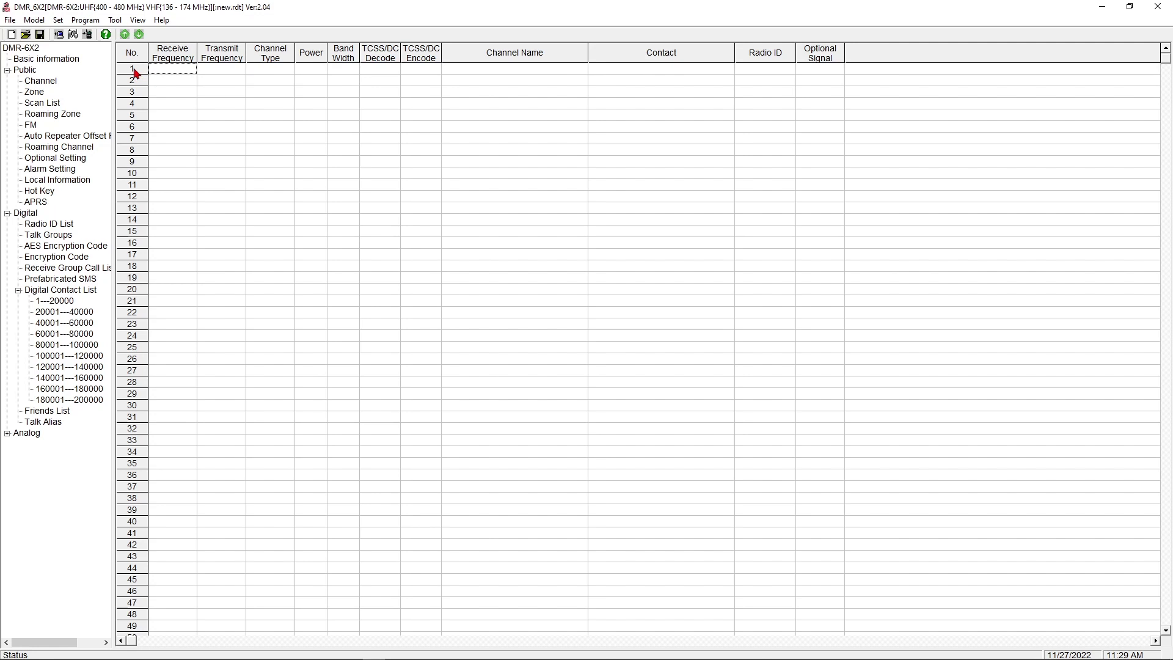
pyautogui.doubleClick(135, 73)
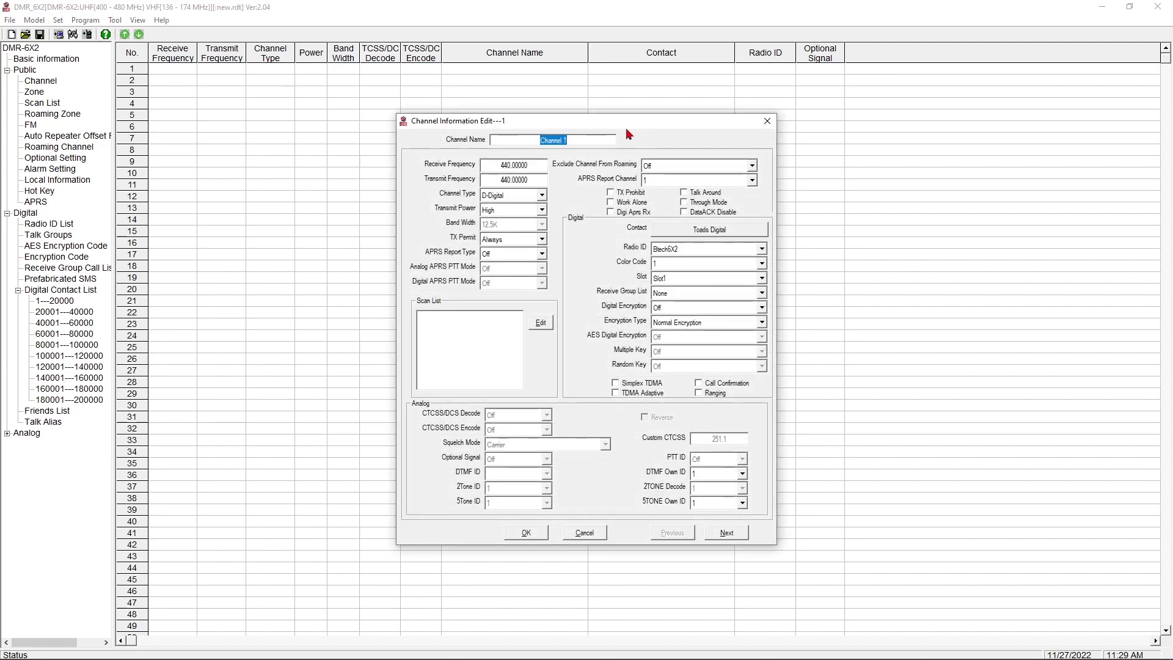
pyautogui.write('TOADS Digita')
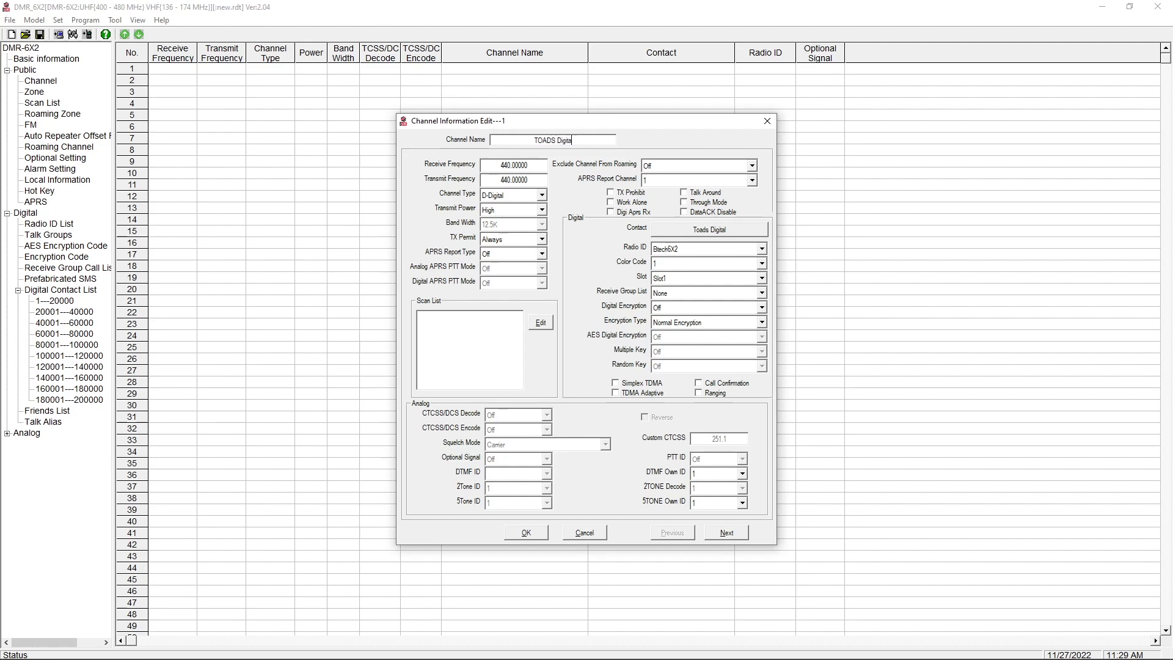
pyautogui.write('l')
pyautogui.press('Tab')
pyautogui.doubleClick(519, 165)
pyautogui.write('433.25')
pyautogui.press('Tab')
pyautogui.write('433.25')
pyautogui.press('Tab')
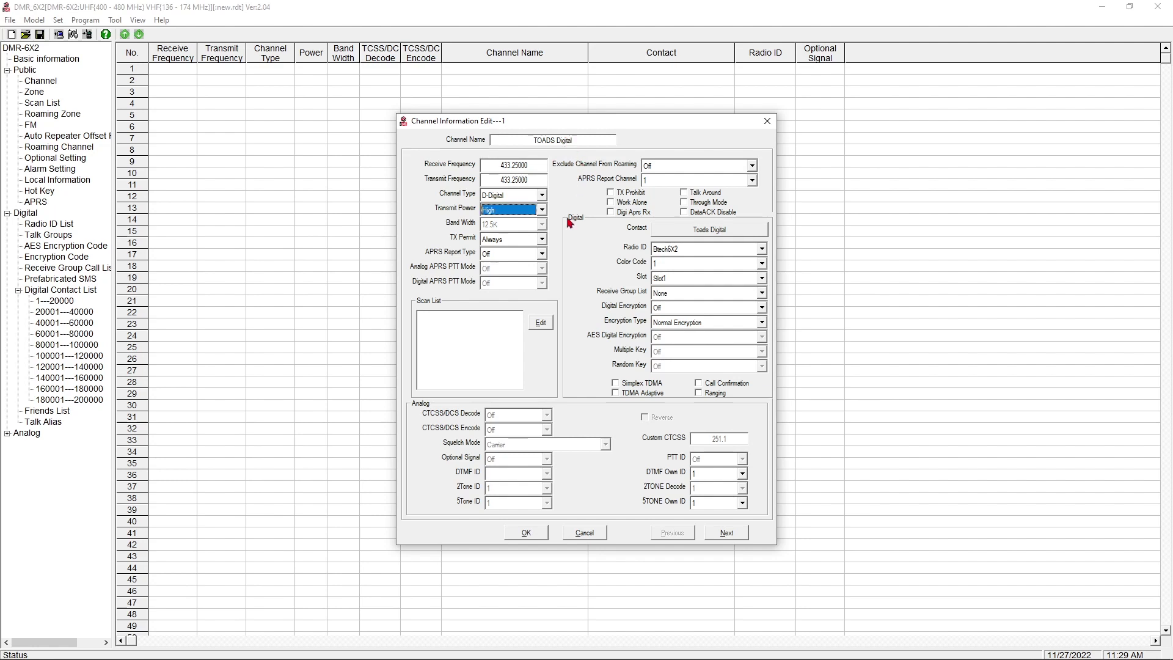
pyautogui.click(531, 213)
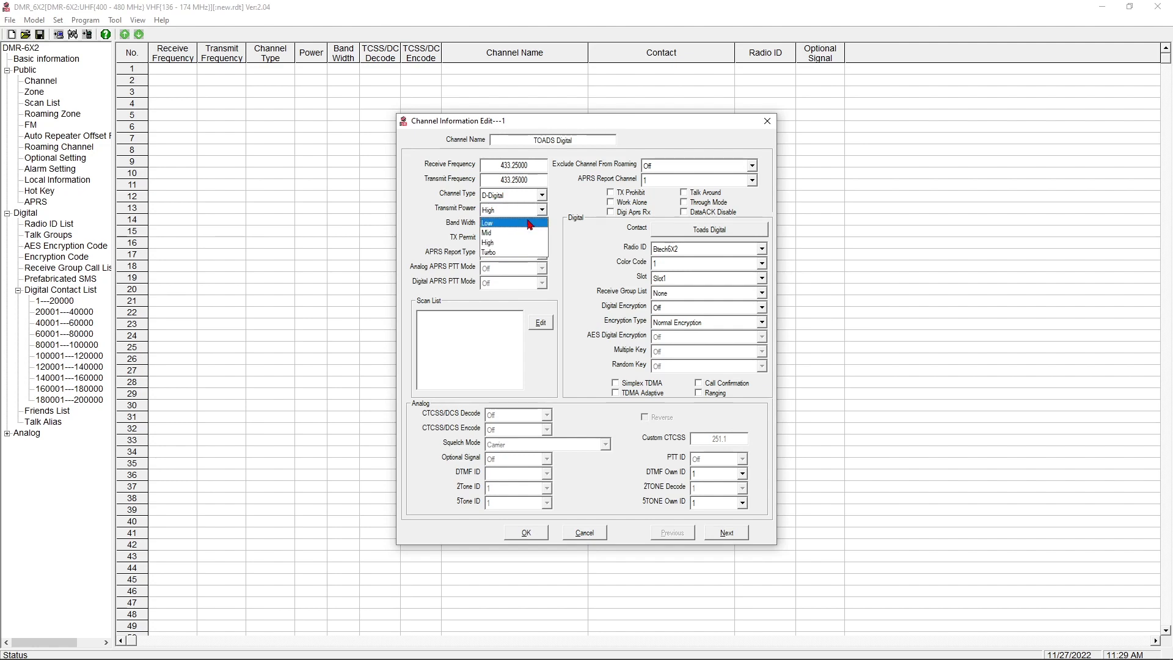
pyautogui.click(529, 224)
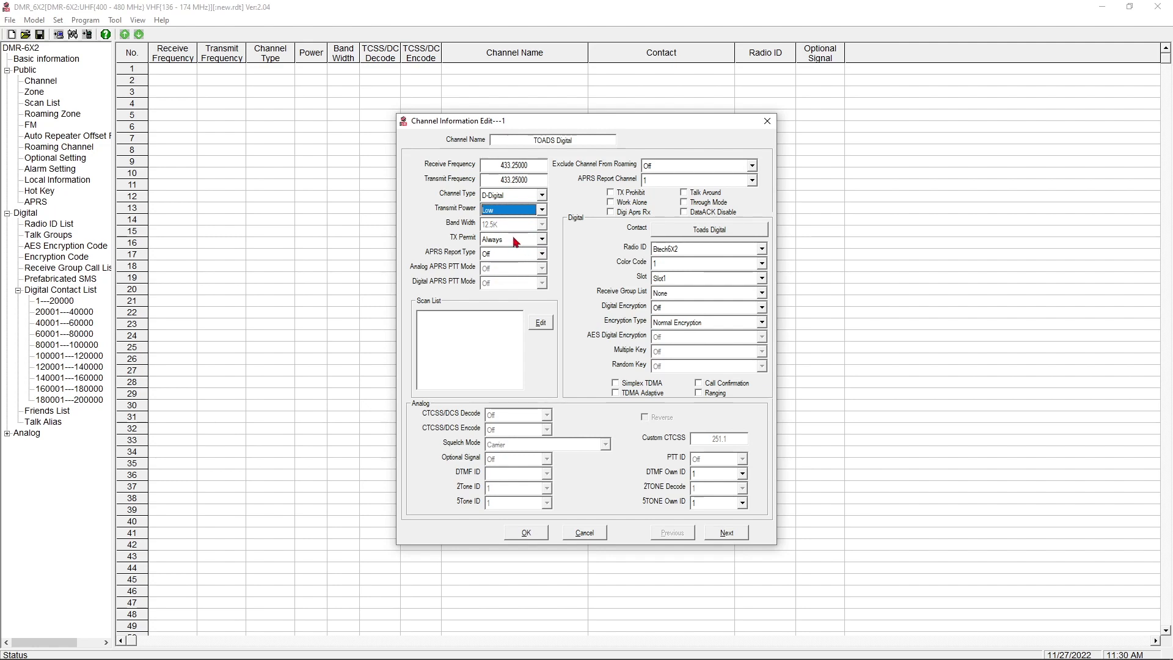
# Set the channel's TX Permit to ChannelFree instead of Always.
pyautogui.click(515, 242)
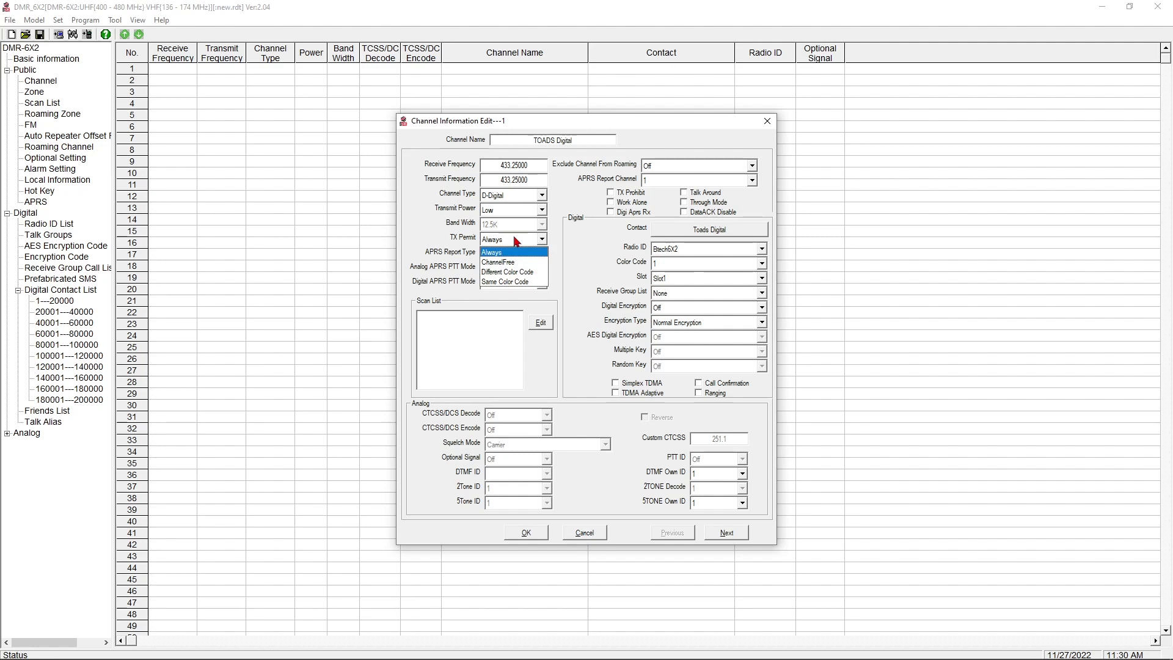
pyautogui.click(516, 240)
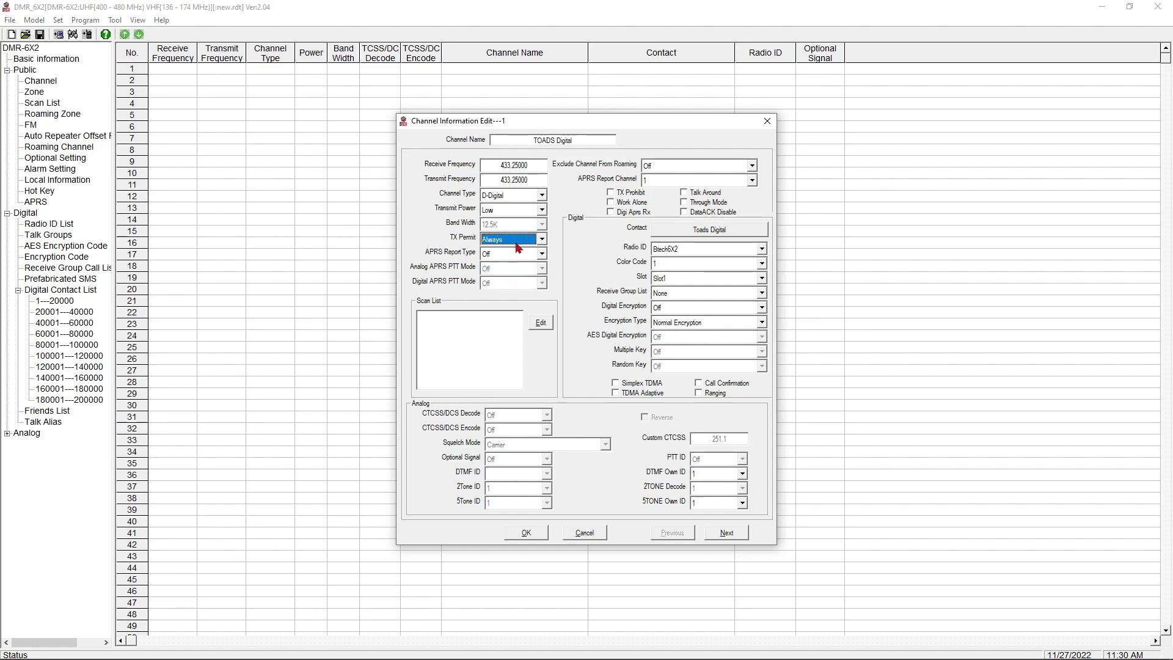
pyautogui.click(520, 242)
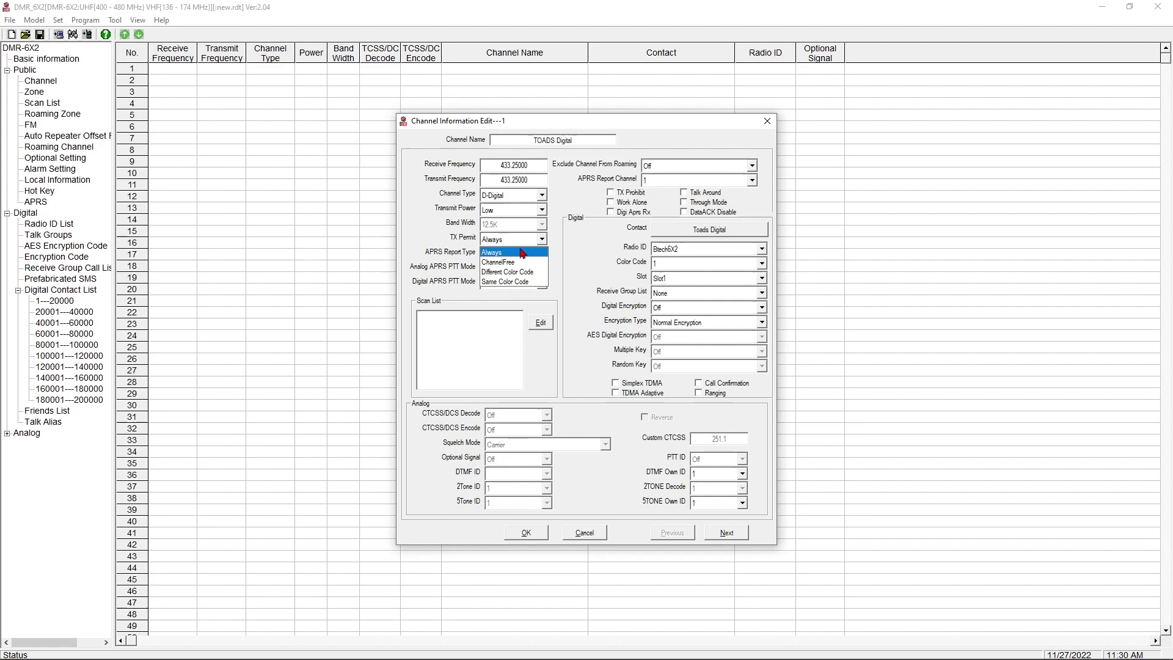
pyautogui.click(521, 263)
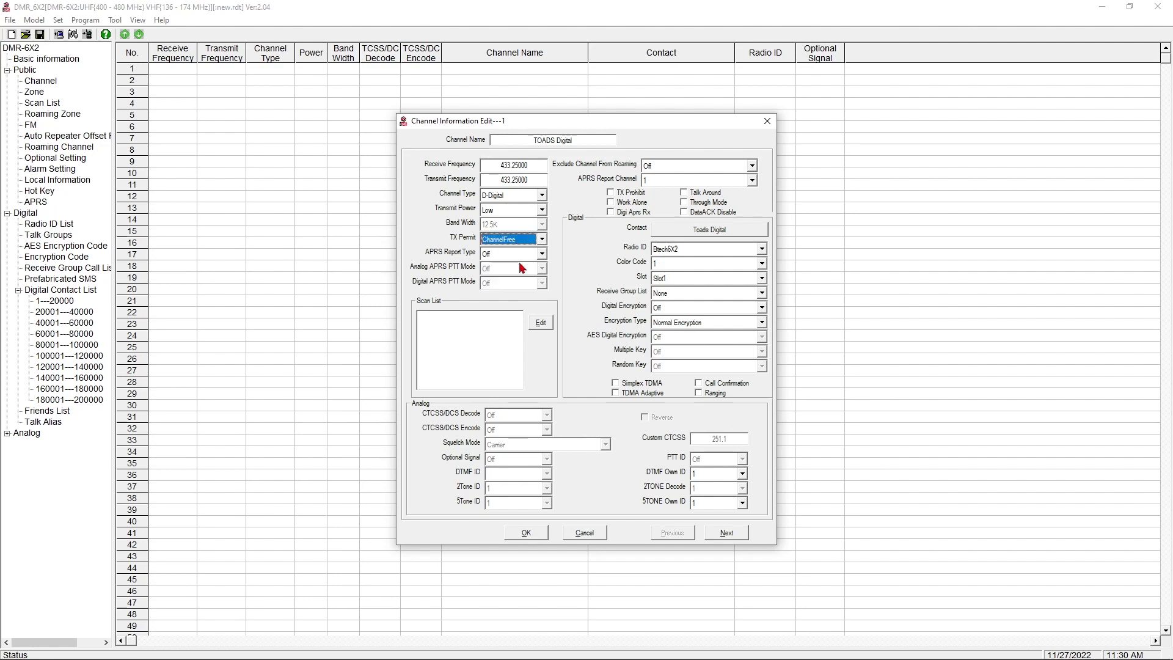
# Keep contact Toads Digital and radio ID Btech6X2, choose Slot2, receive group None, and save channel 1.
pyautogui.click(709, 236)
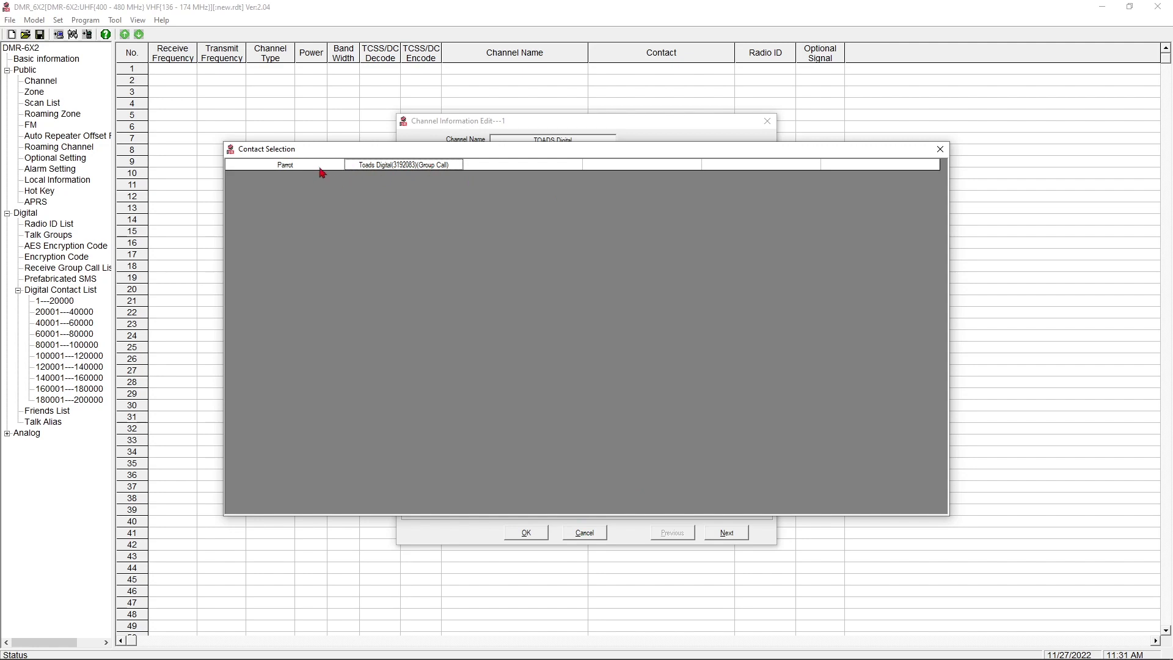
pyautogui.click(939, 149)
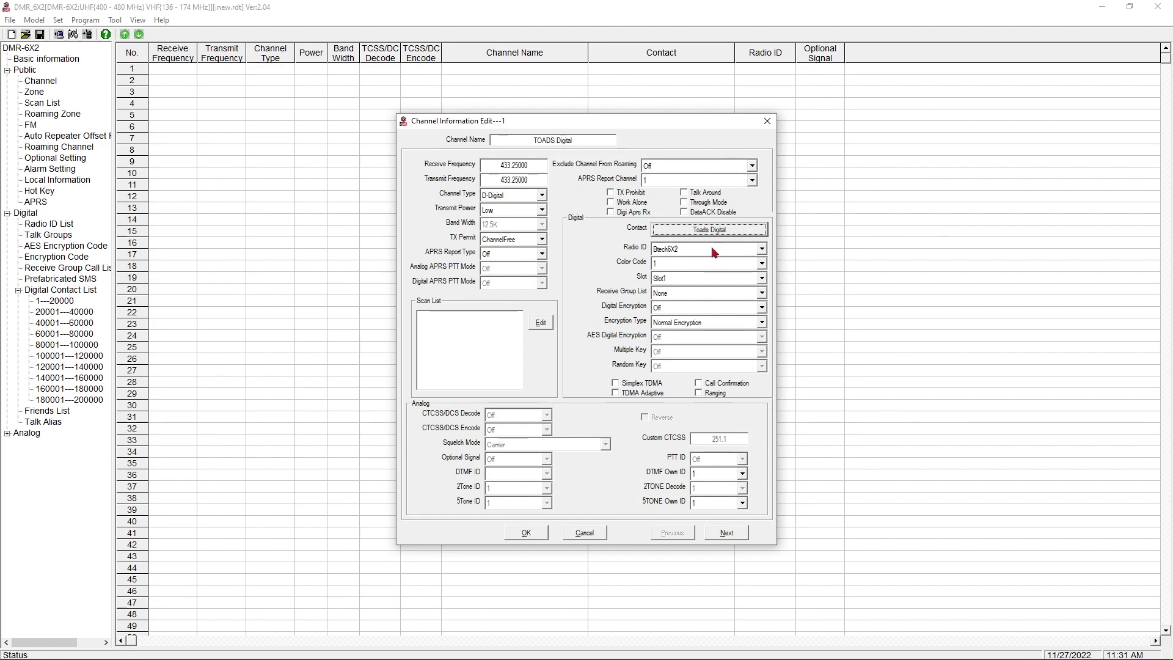
pyautogui.click(713, 252)
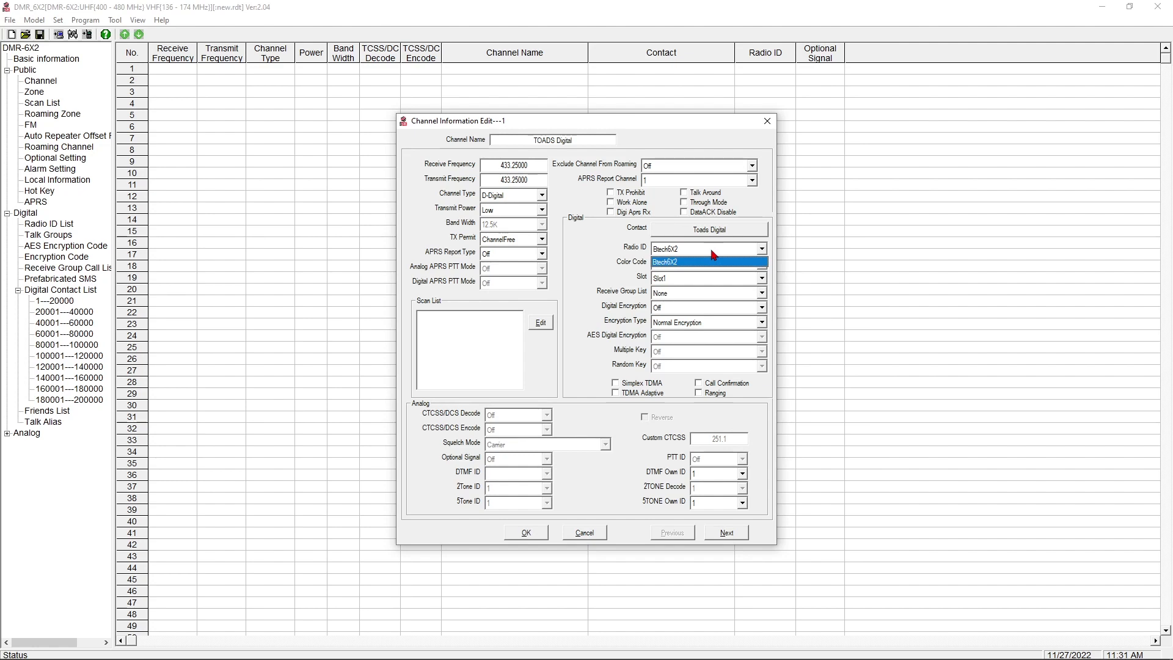
pyautogui.click(714, 252)
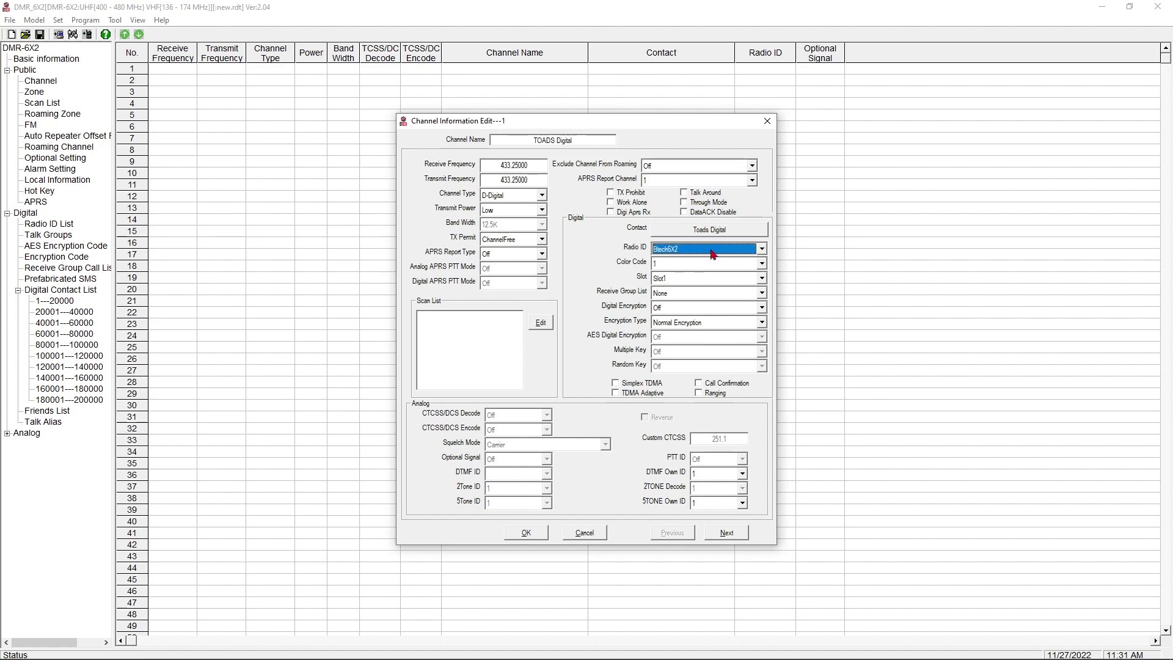
pyautogui.click(701, 285)
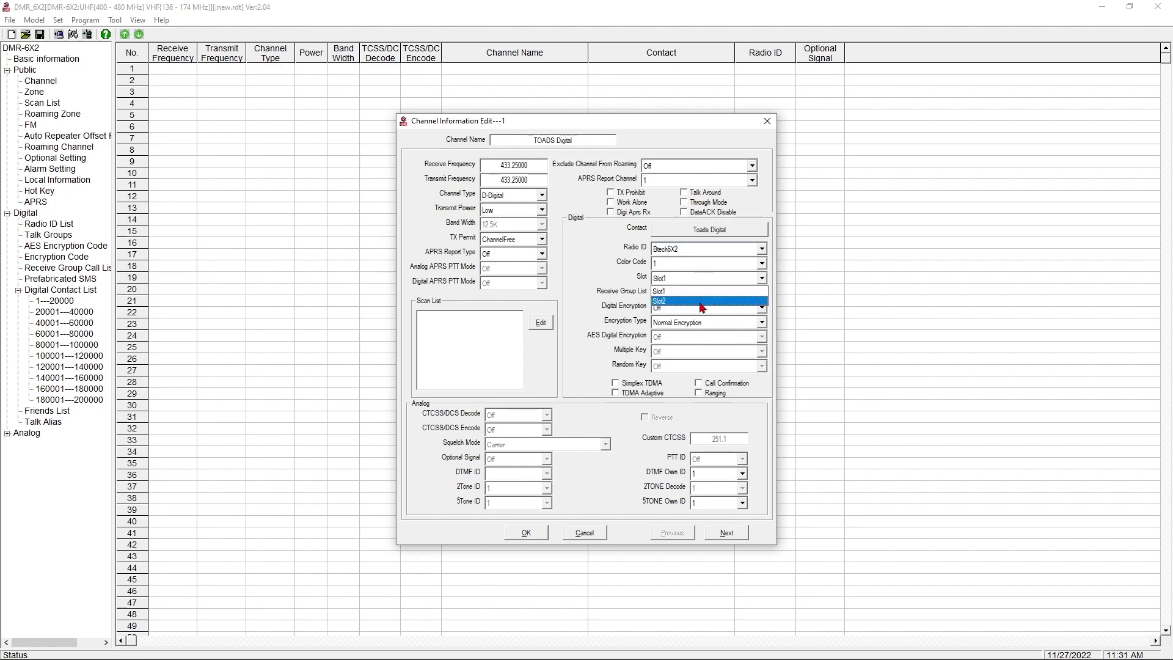
pyautogui.click(702, 306)
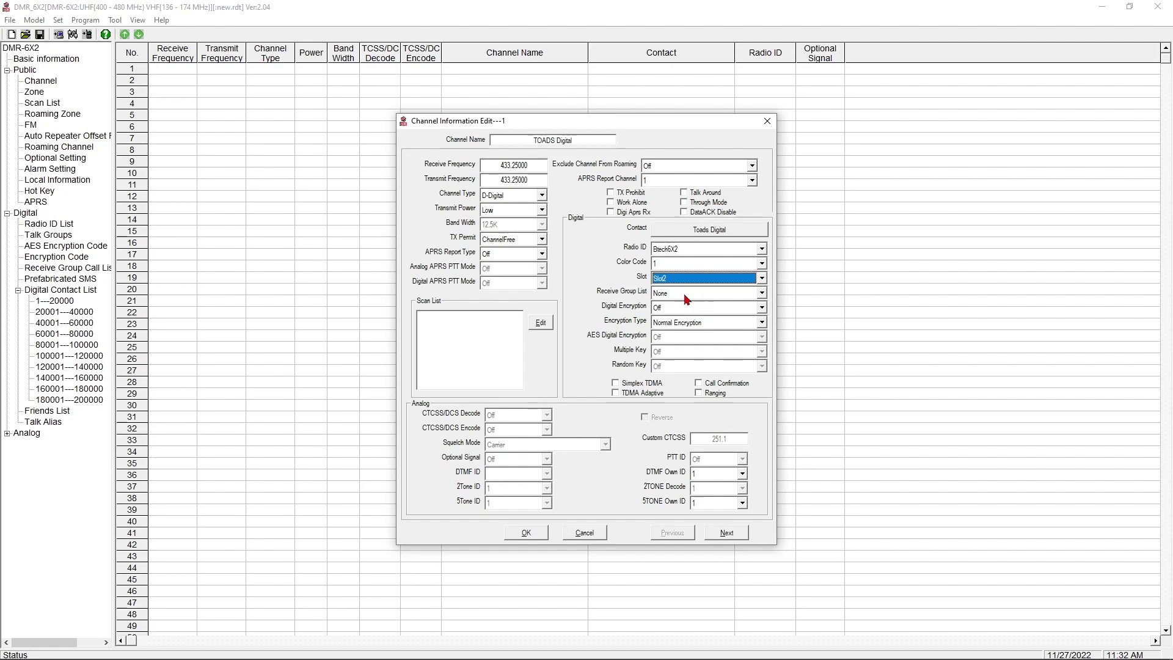
pyautogui.click(687, 299)
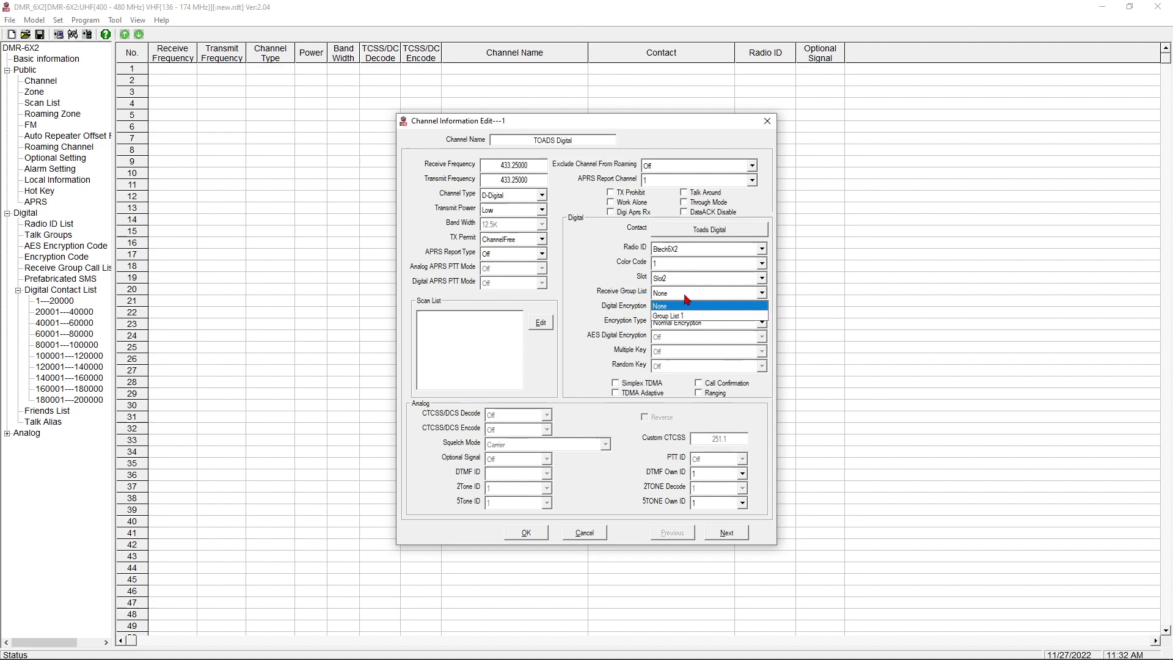
pyautogui.click(686, 300)
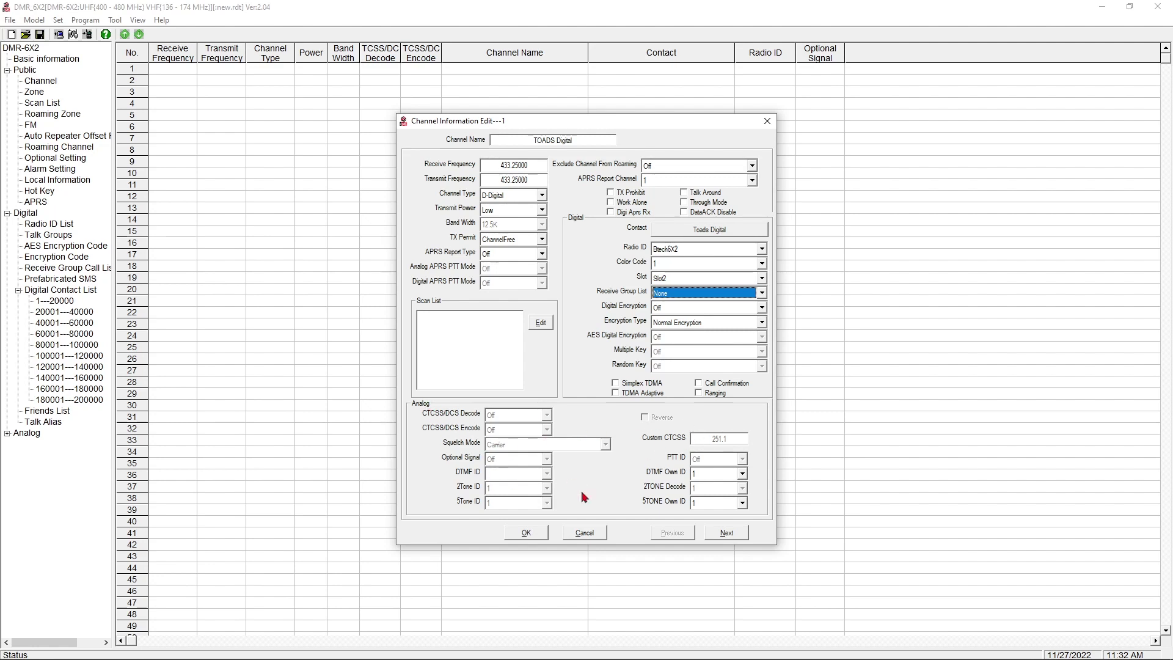
pyautogui.click(533, 536)
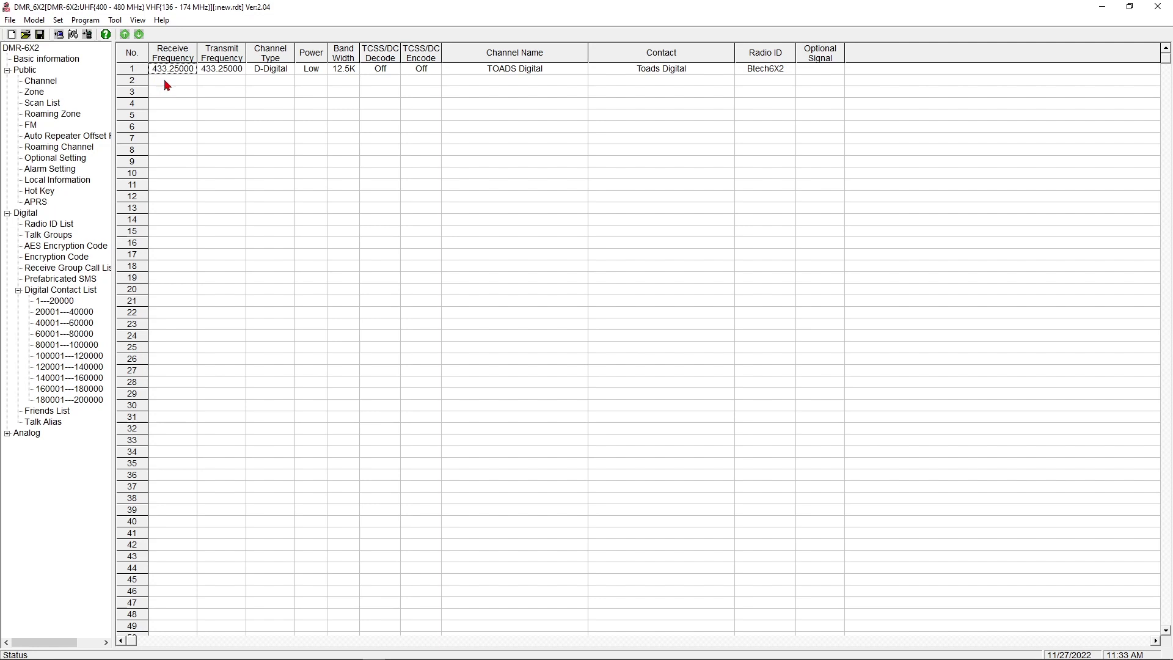
# Enter channel row 2 as Toads/R, receiving 443.975 and transmitting 448.975 MHz.
pyautogui.doubleClick(167, 85)
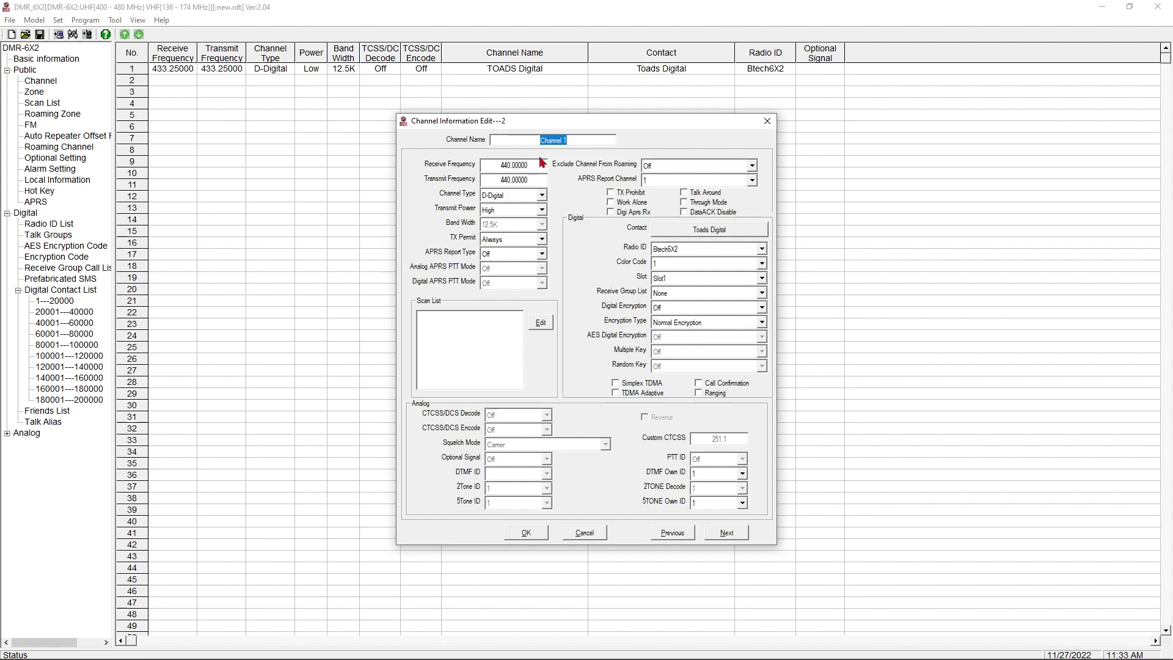
pyautogui.write('Toads/R')
pyautogui.press('Tab')
pyautogui.doubleClick(541, 163)
pyautogui.moveTo(503, 164); pyautogui.dragTo(559, 166)
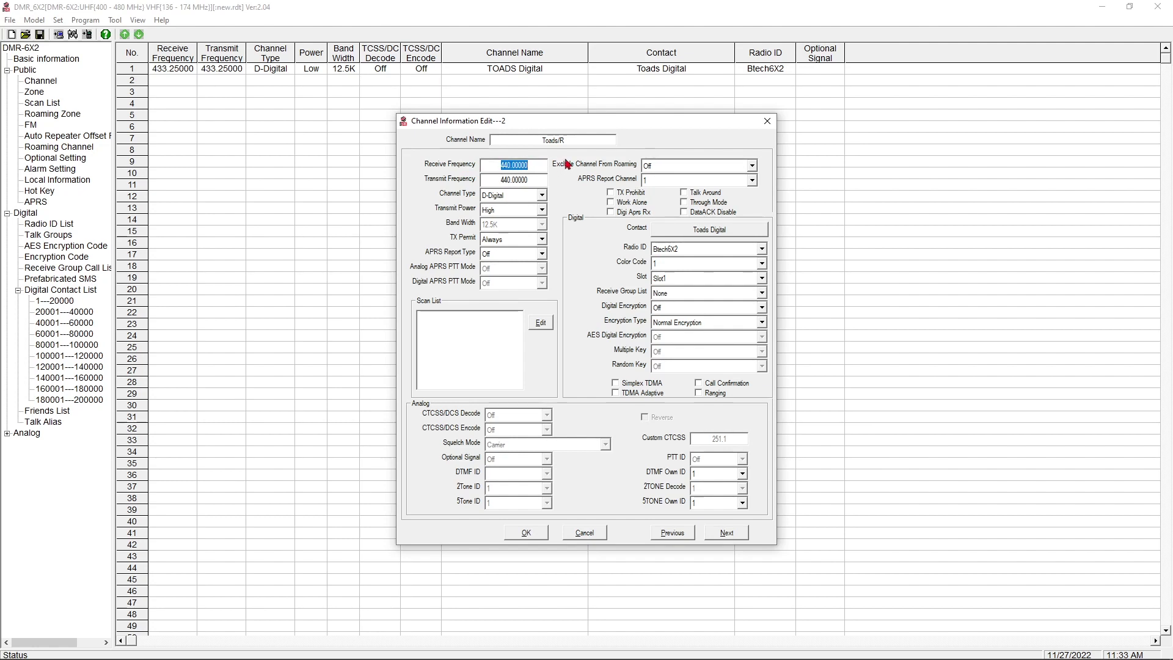
pyautogui.write('443.975')
pyautogui.press('Tab')
pyautogui.write('448.975')
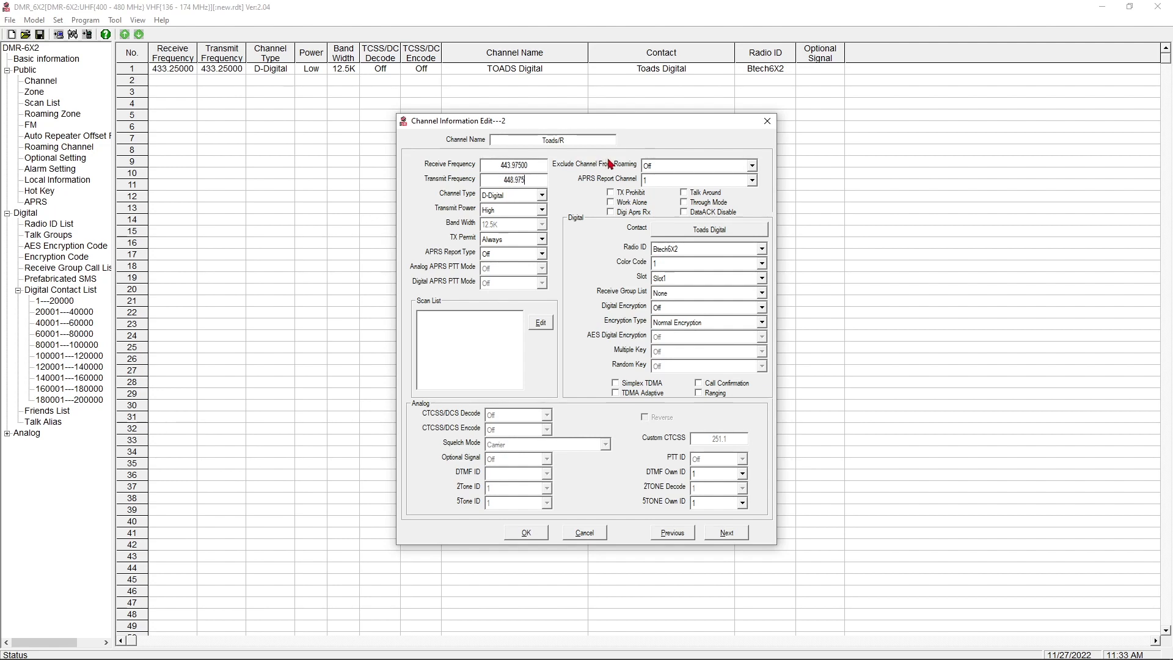
pyautogui.press('Tab')
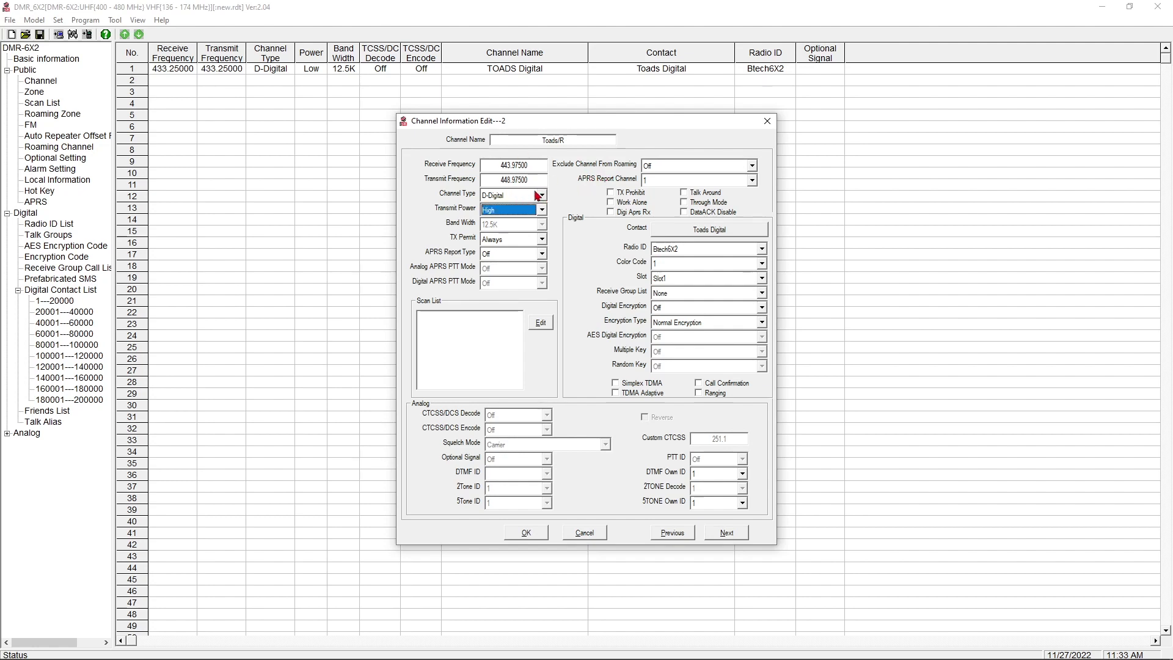
pyautogui.click(524, 214)
# Keep High power, set TX Permit ChannelFree and Slot2, and save Toads/R to row 2.
pyautogui.click(524, 213)
pyautogui.click(521, 241)
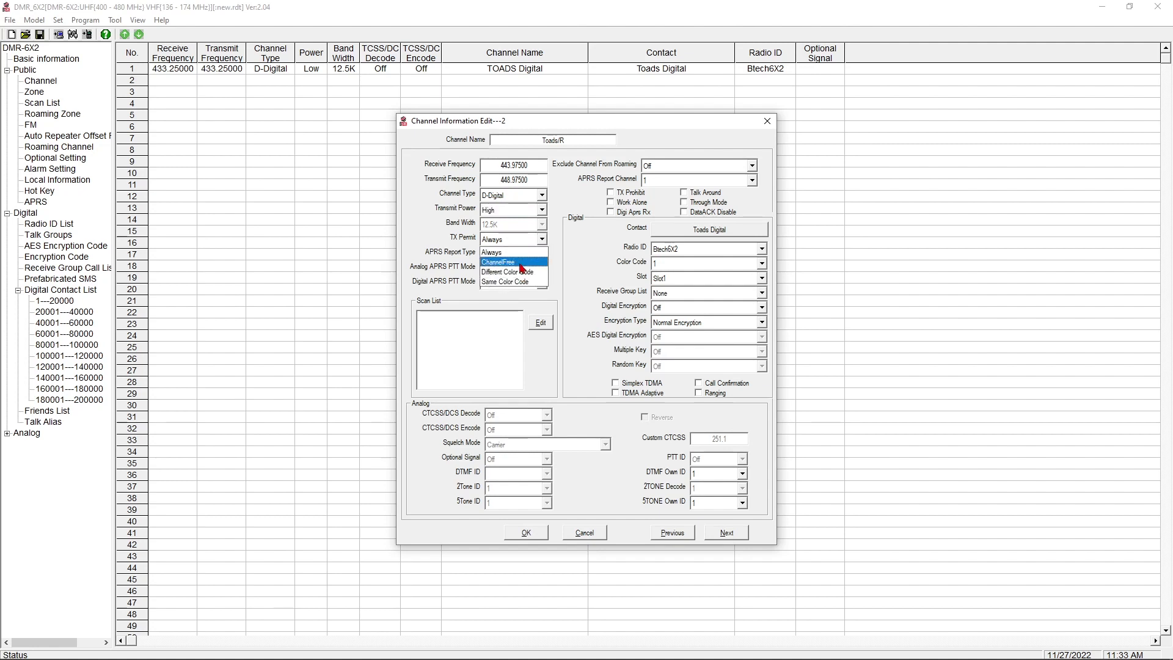
pyautogui.click(526, 260)
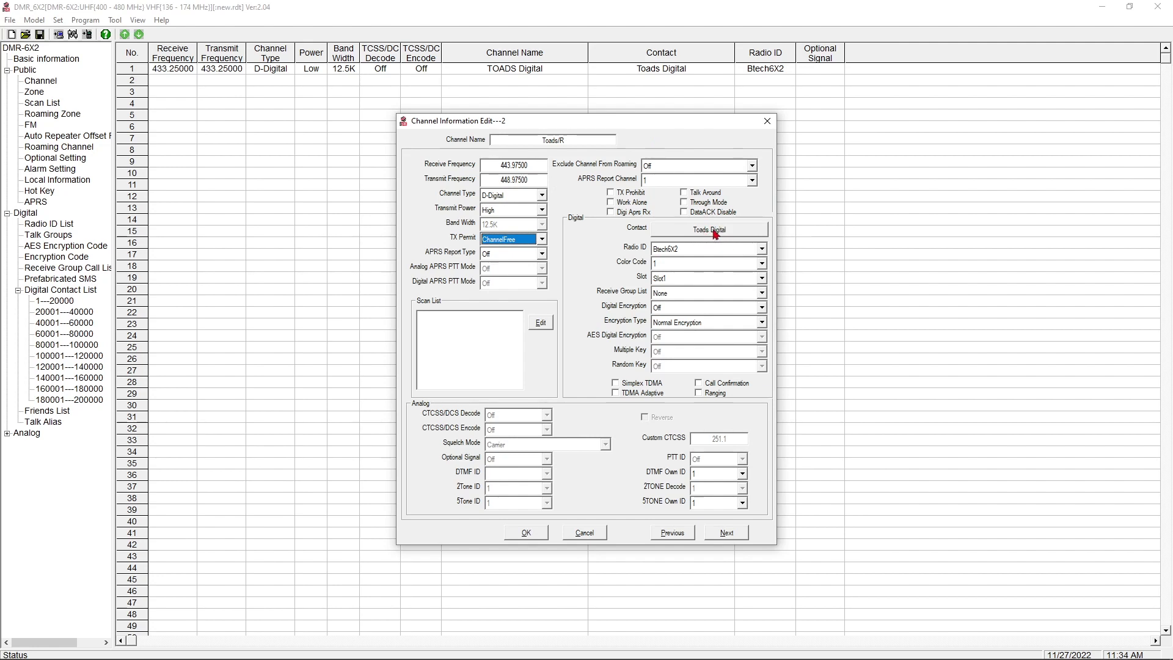
pyautogui.moveTo(716, 235)
pyautogui.click(715, 278)
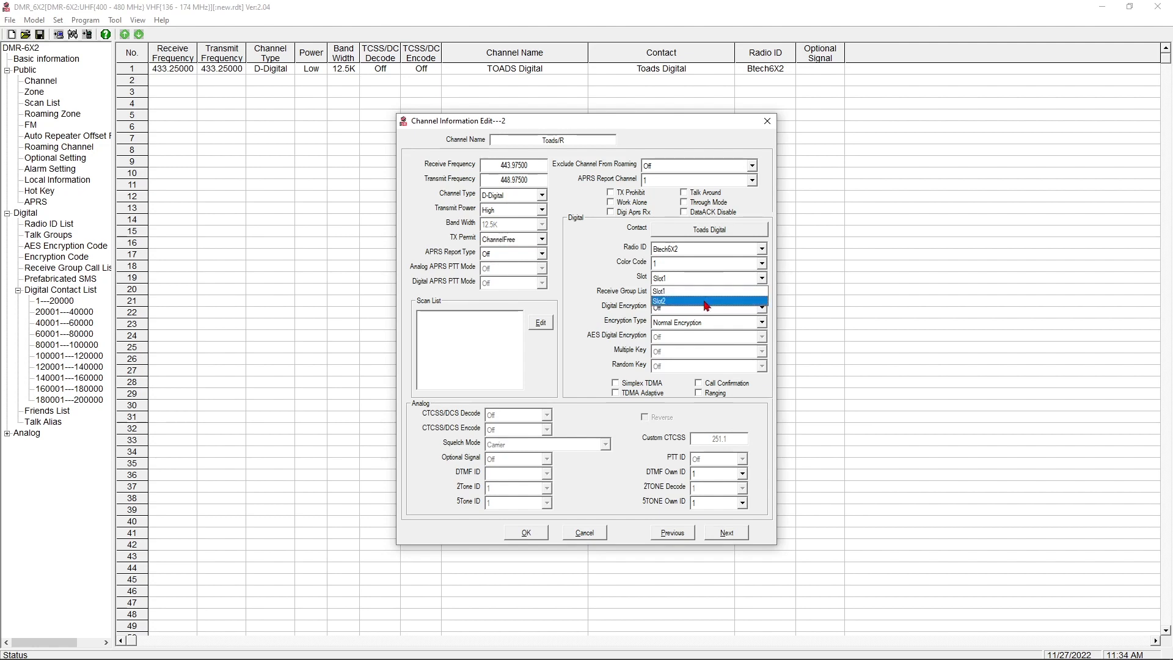
pyautogui.click(706, 302)
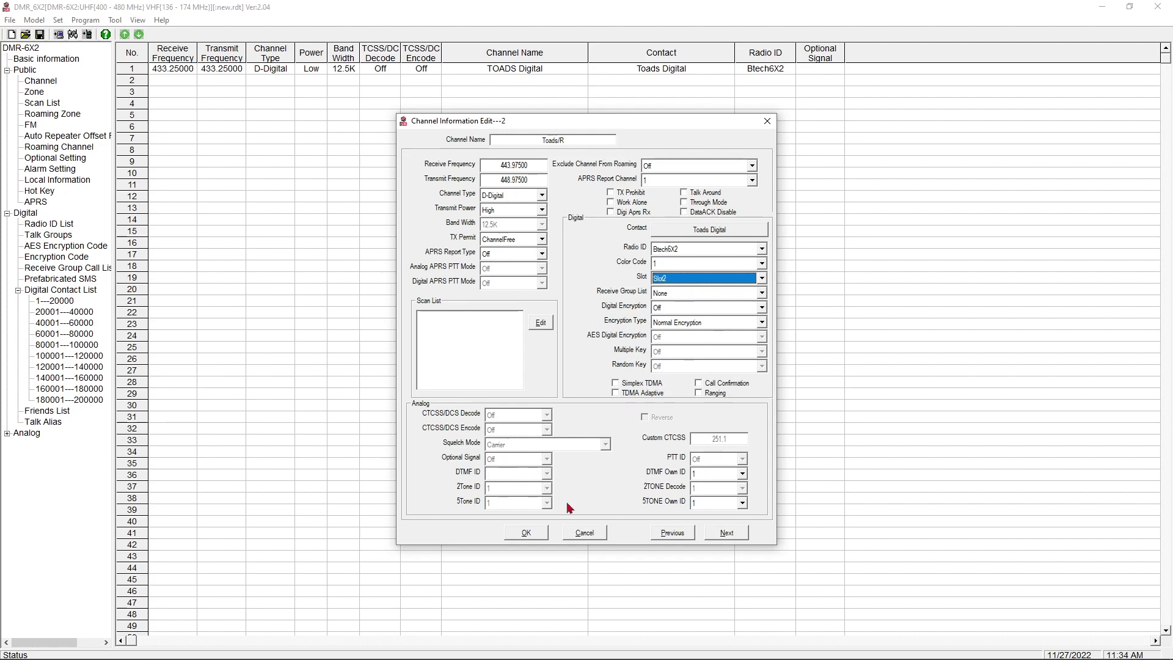
pyautogui.click(527, 533)
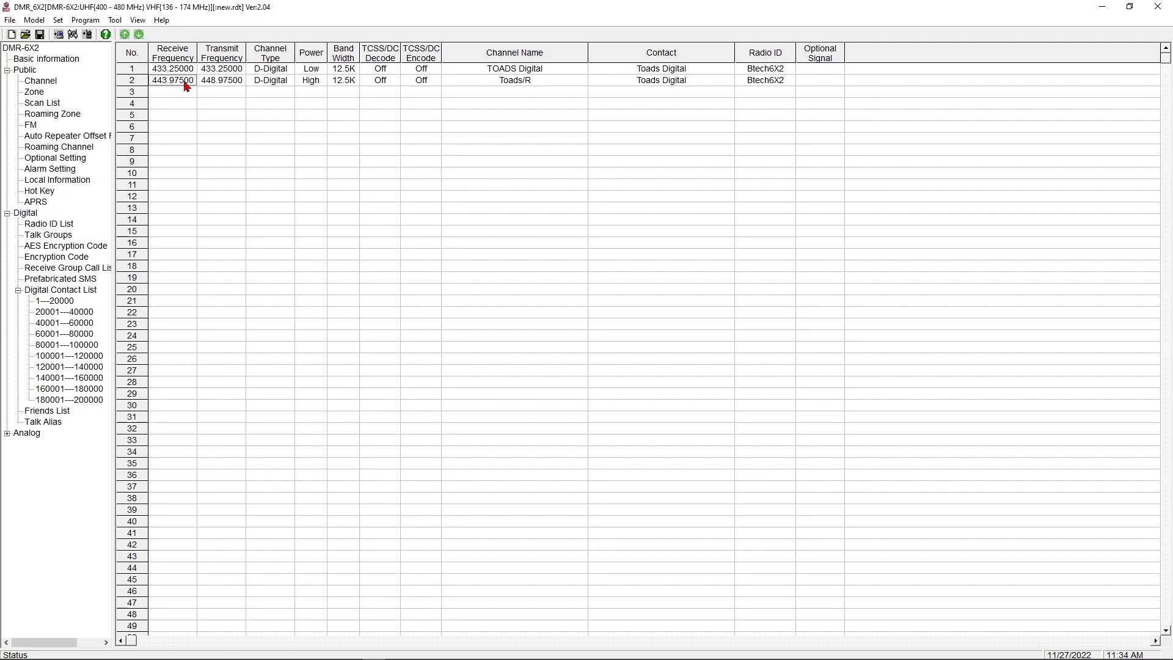
# Save row 3 as VHF Call, an analog 146.52 MHz channel with 25K bandwidth.
pyautogui.doubleClick(136, 93)
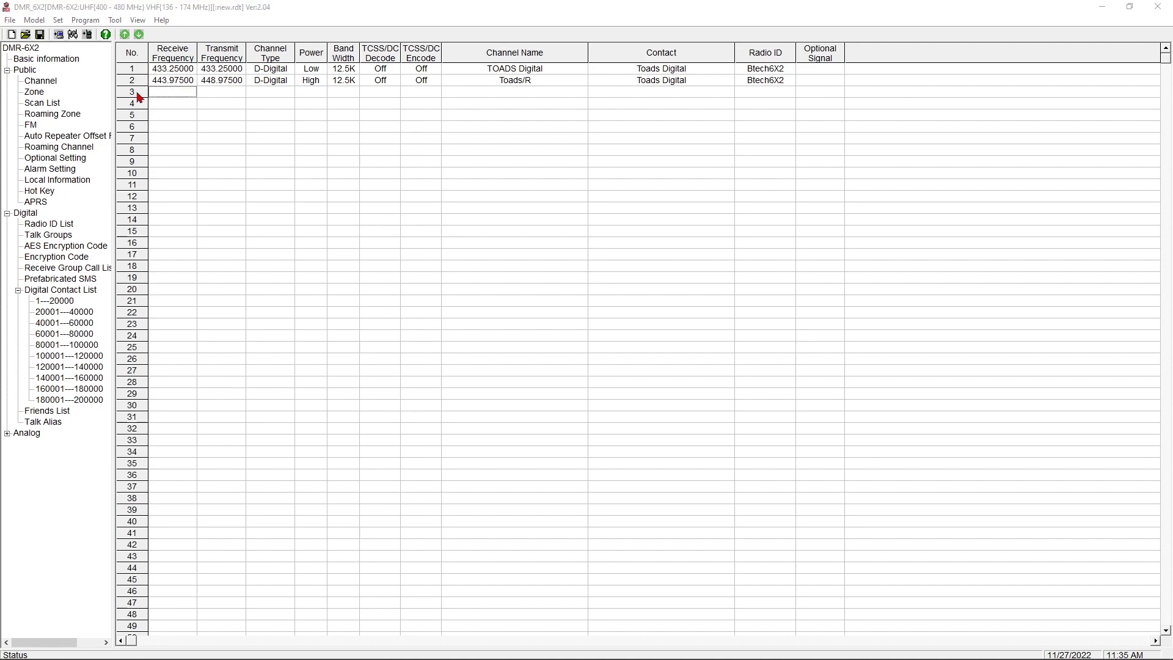
pyautogui.write('VHF Call')
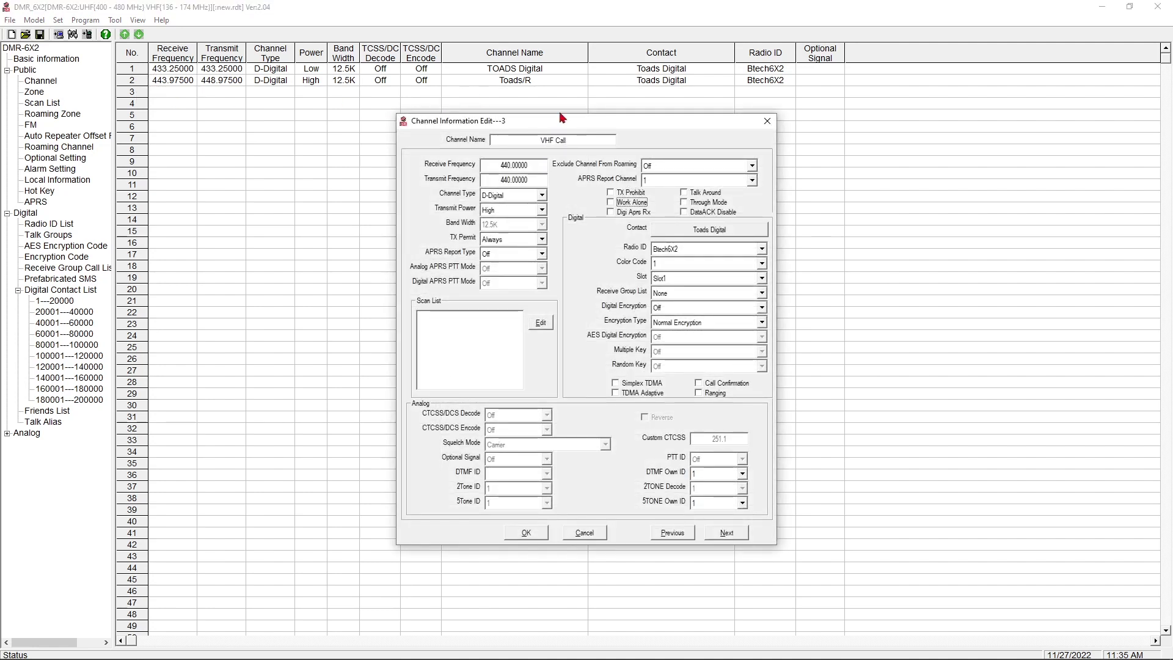
pyautogui.press('Tab')
pyautogui.write('146.52')
pyautogui.press('Tab')
pyautogui.write('146.52')
pyautogui.click(541, 195)
pyautogui.click(507, 206)
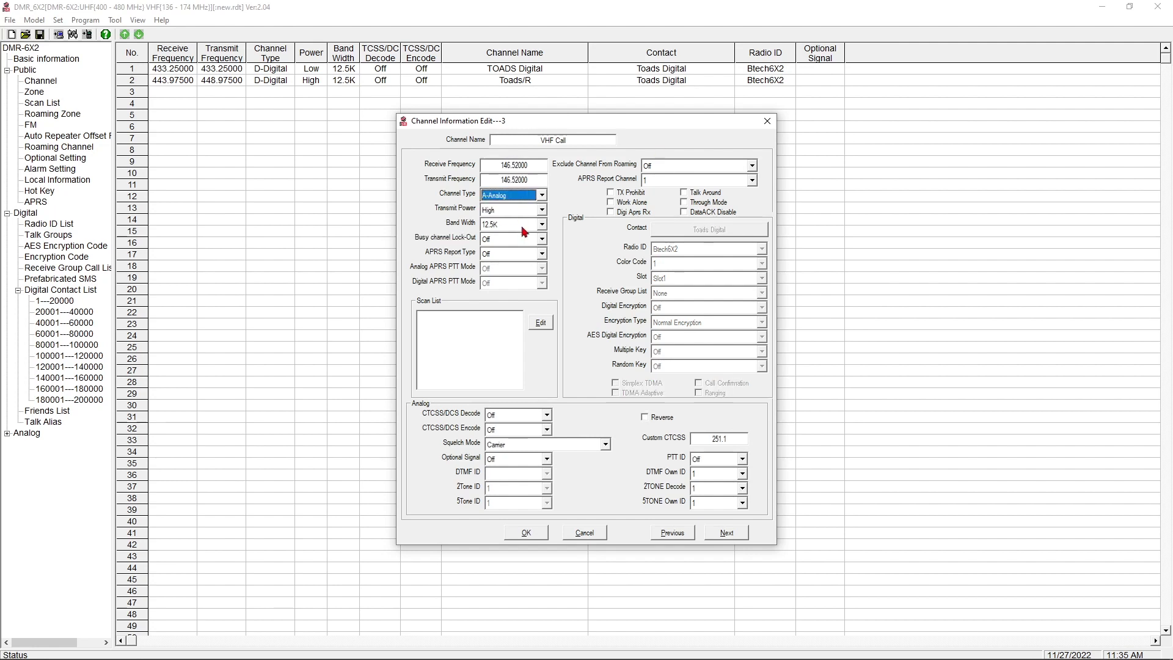
pyautogui.click(541, 224)
pyautogui.click(507, 245)
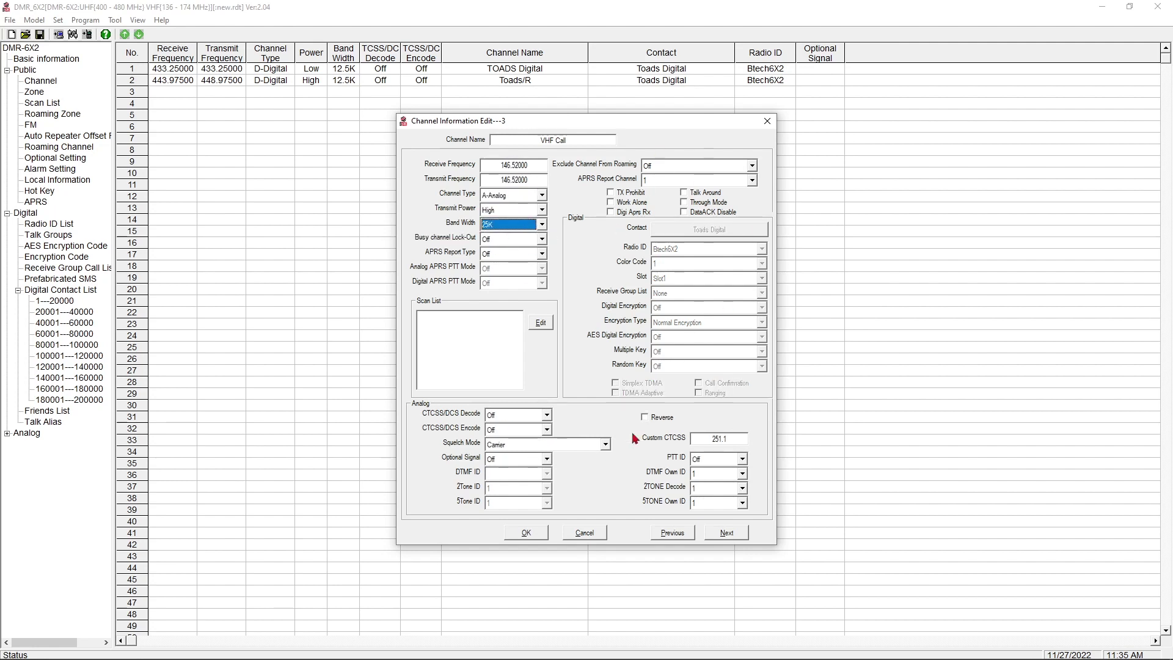
pyautogui.click(540, 535)
# Save row 4 as UHF Call, an analog channel at 446 MHz receive and transmit.
pyautogui.write('UHF Call')
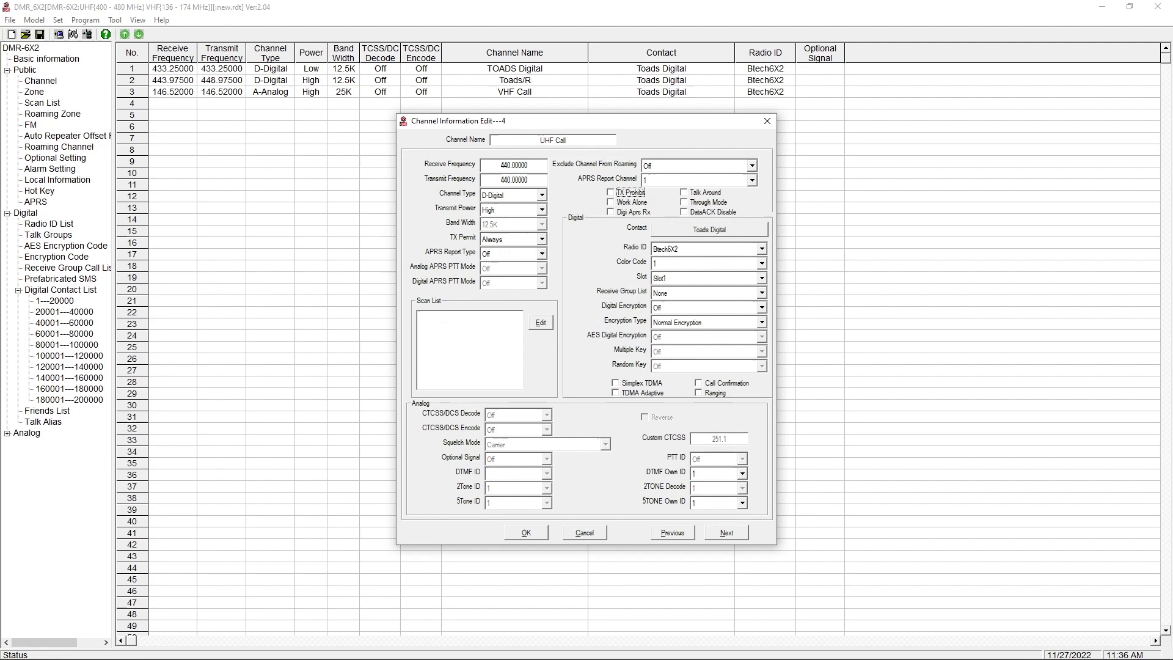
pyautogui.press('Tab')
pyautogui.write('446')
pyautogui.press('Tab')
pyautogui.write('446')
pyautogui.click(541, 195)
pyautogui.click(507, 208)
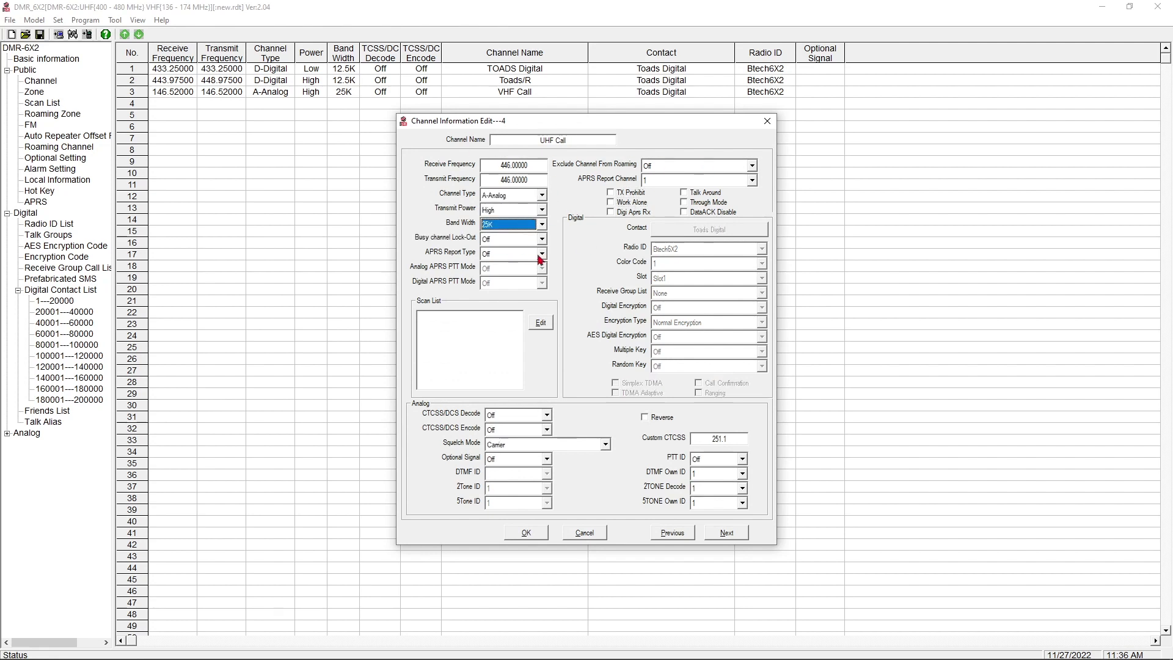
pyautogui.click(526, 532)
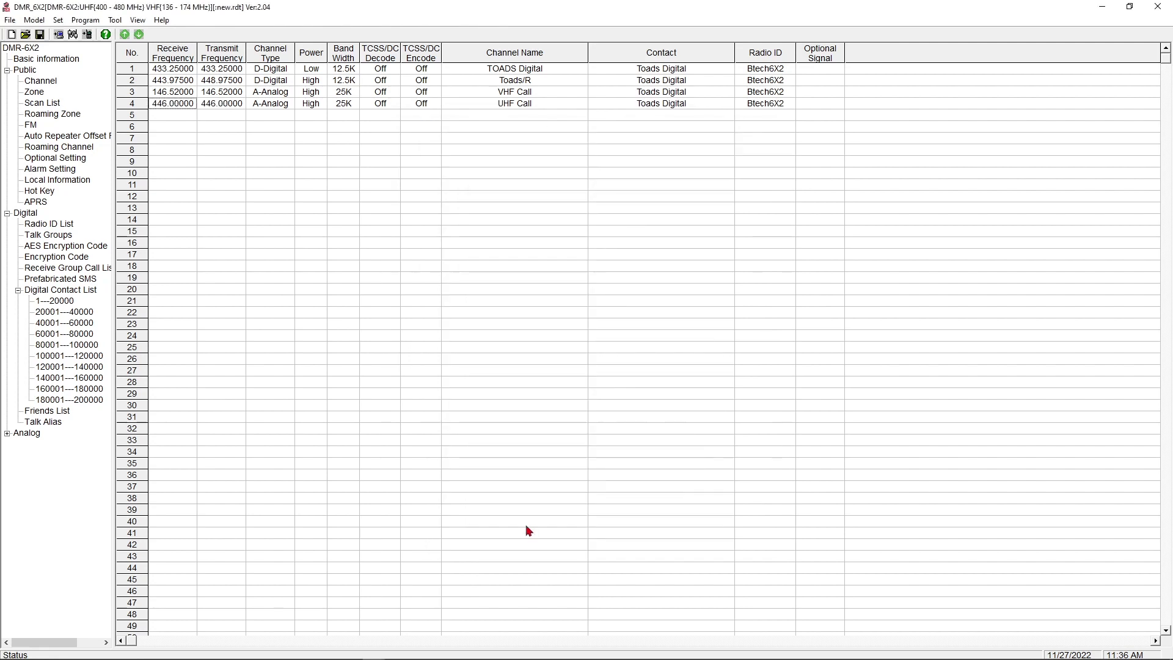
# Name channel 5 W4AP with receive 146.84 and transmit 146.24.
pyautogui.doubleClick(139, 118)
pyautogui.write('W4AP')
pyautogui.press('Tab')
pyautogui.write('146.84')
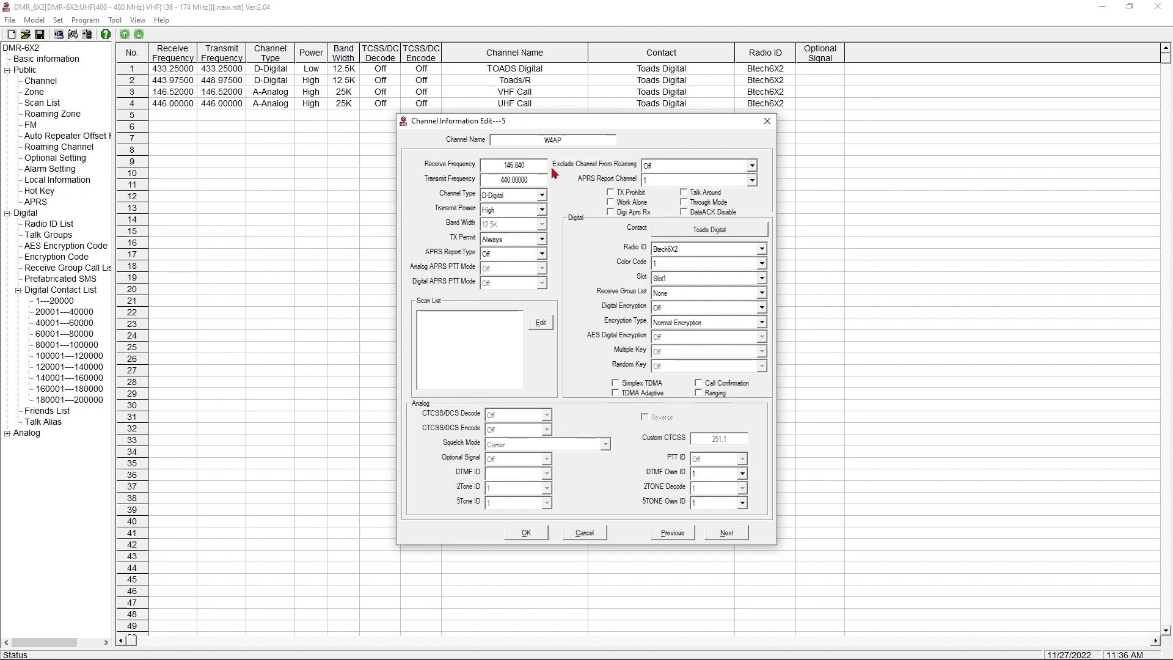
pyautogui.press('Tab')
pyautogui.write('146.24')
# Make W4AP an analog, High-power channel with only a CTCSS 123.0 transmit tone.
pyautogui.press('Tab')
pyautogui.press('a')
pyautogui.click(521, 210)
pyautogui.press('Tab')
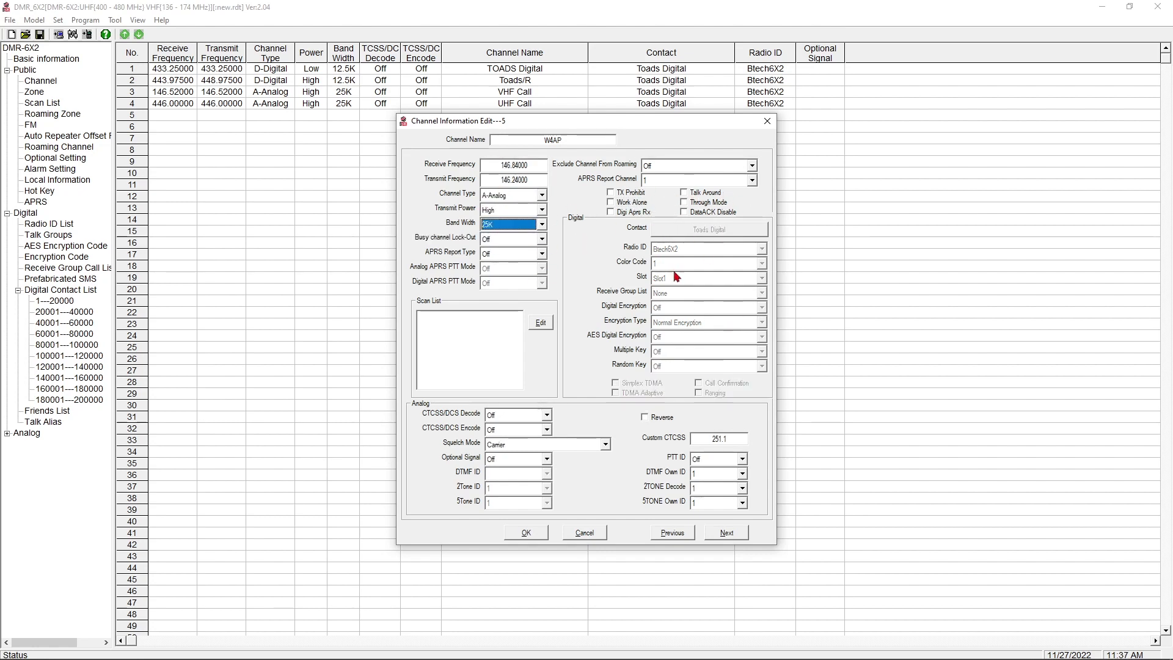
pyautogui.click(546, 416)
pyautogui.click(496, 437)
pyautogui.click(605, 416)
pyautogui.click(547, 430)
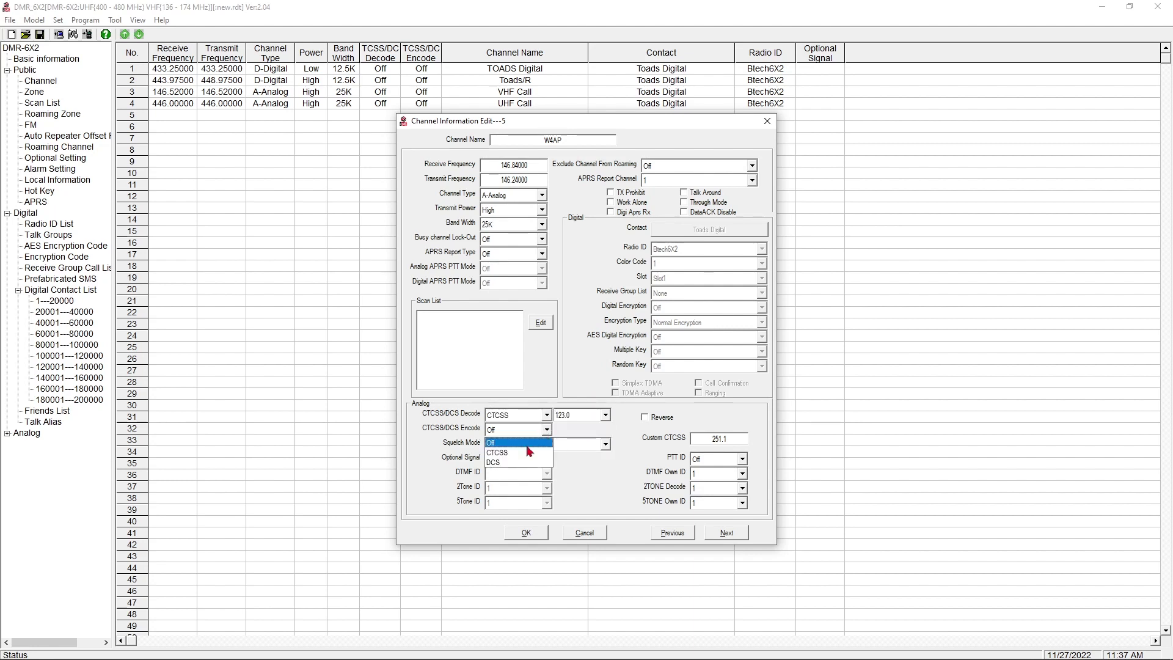
pyautogui.click(497, 452)
pyautogui.click(578, 415)
pyautogui.click(547, 416)
pyautogui.click(497, 425)
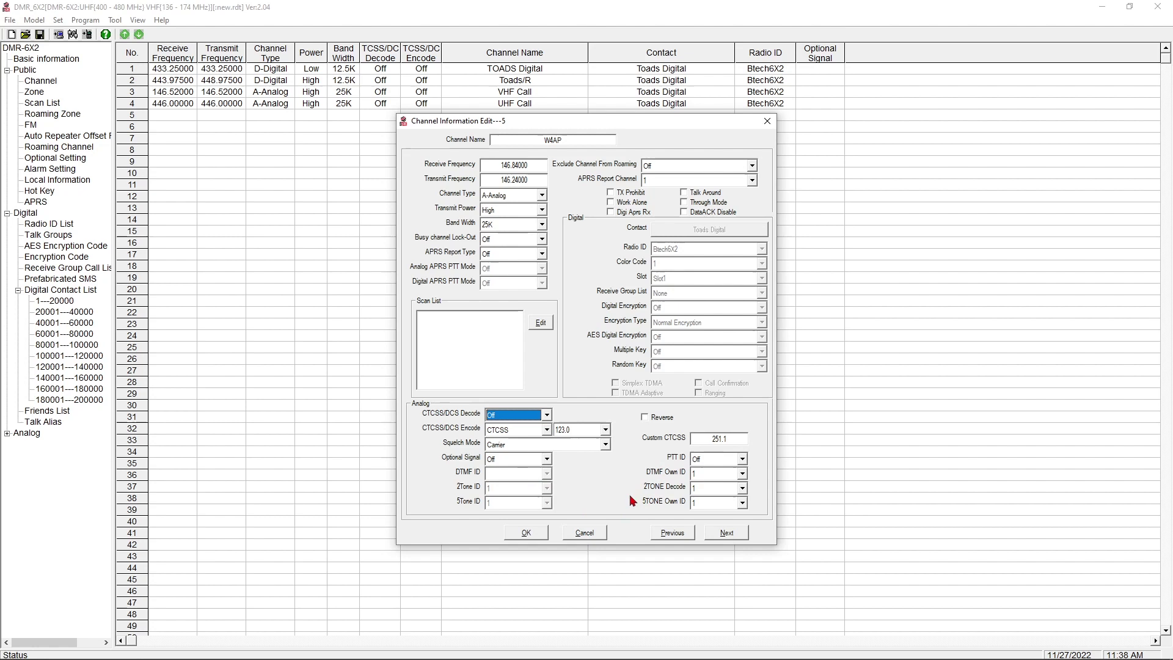
# Store W4AP as channel 5: analog, 146.84/146.24 MHz, 123.0 encode.
pyautogui.click(526, 532)
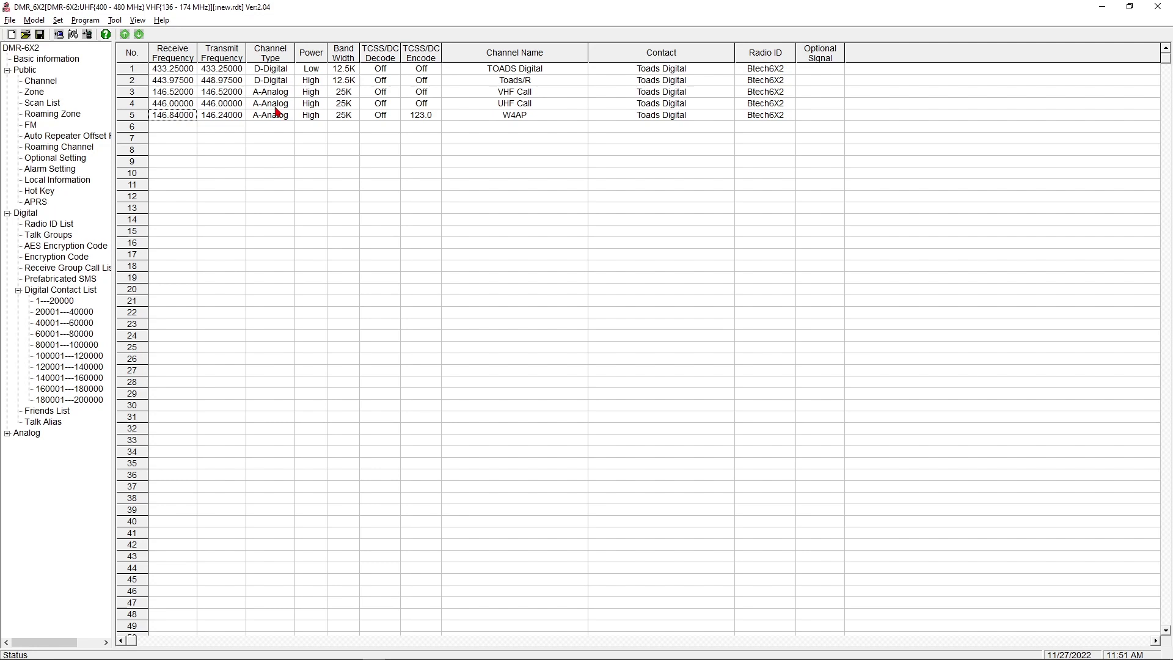
# Name zone 1 Hotspot and add TOADS Digital as its channel.
pyautogui.click(33, 93)
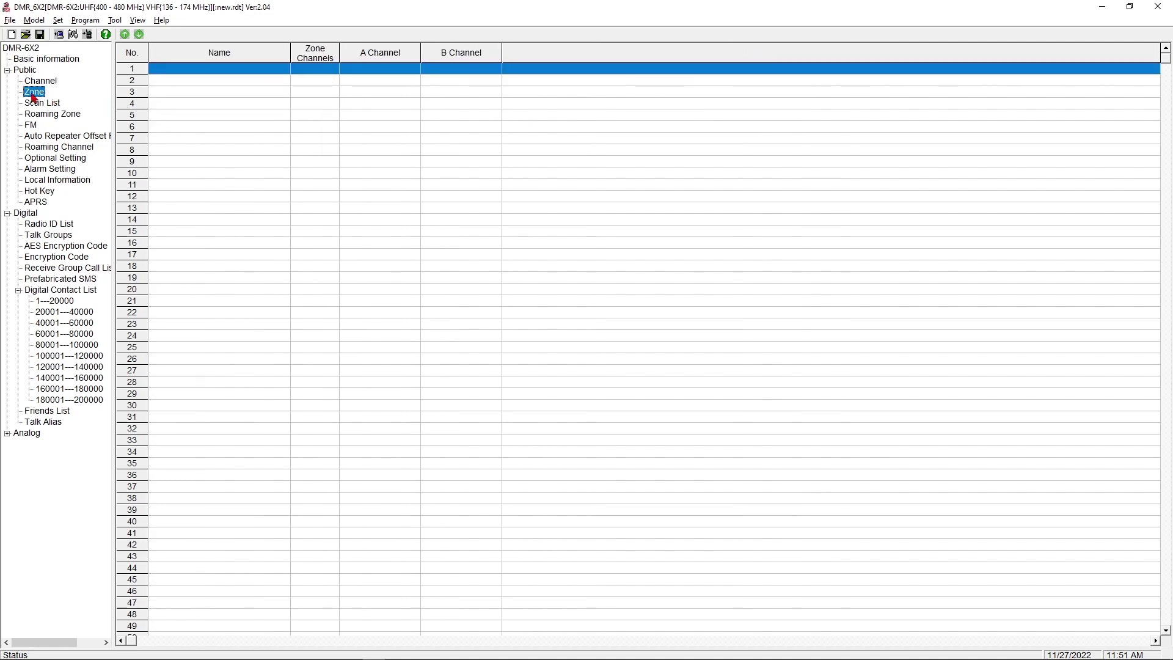
pyautogui.doubleClick(170, 71)
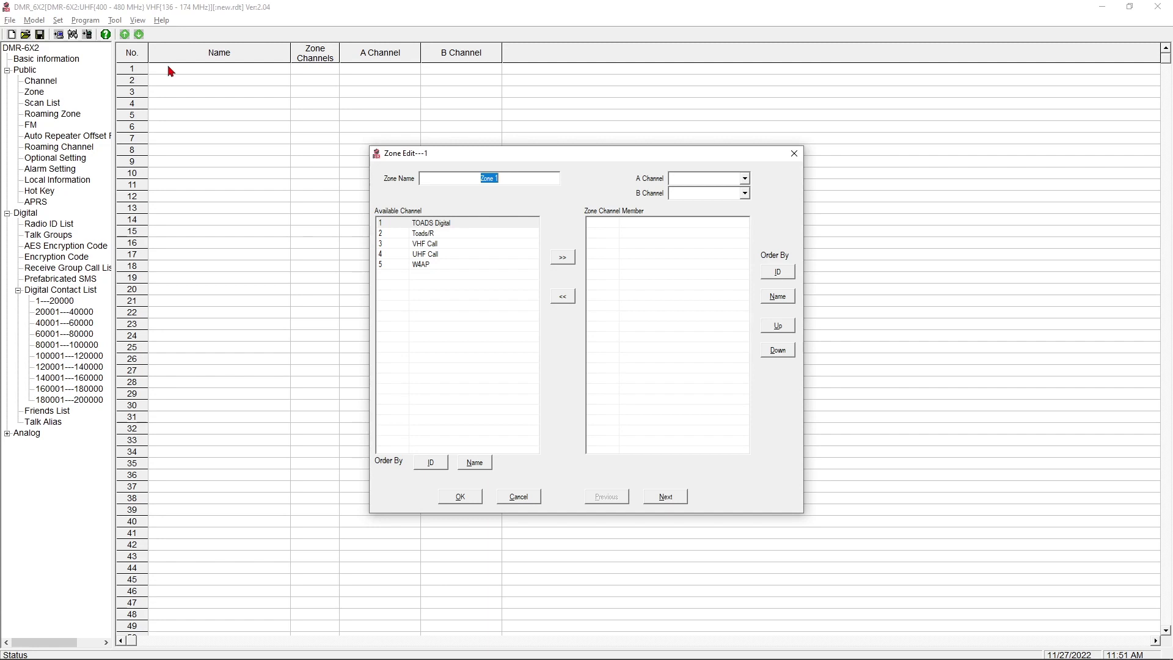
pyautogui.write('Hotspot')
pyautogui.press('Tab')
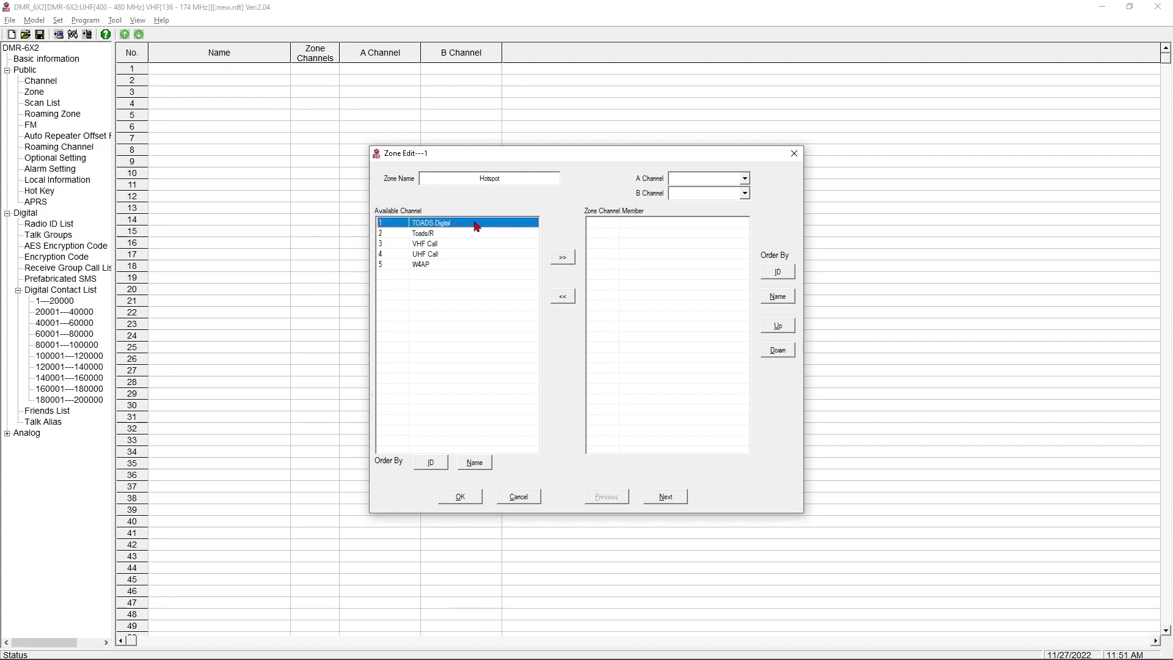
pyautogui.click(563, 258)
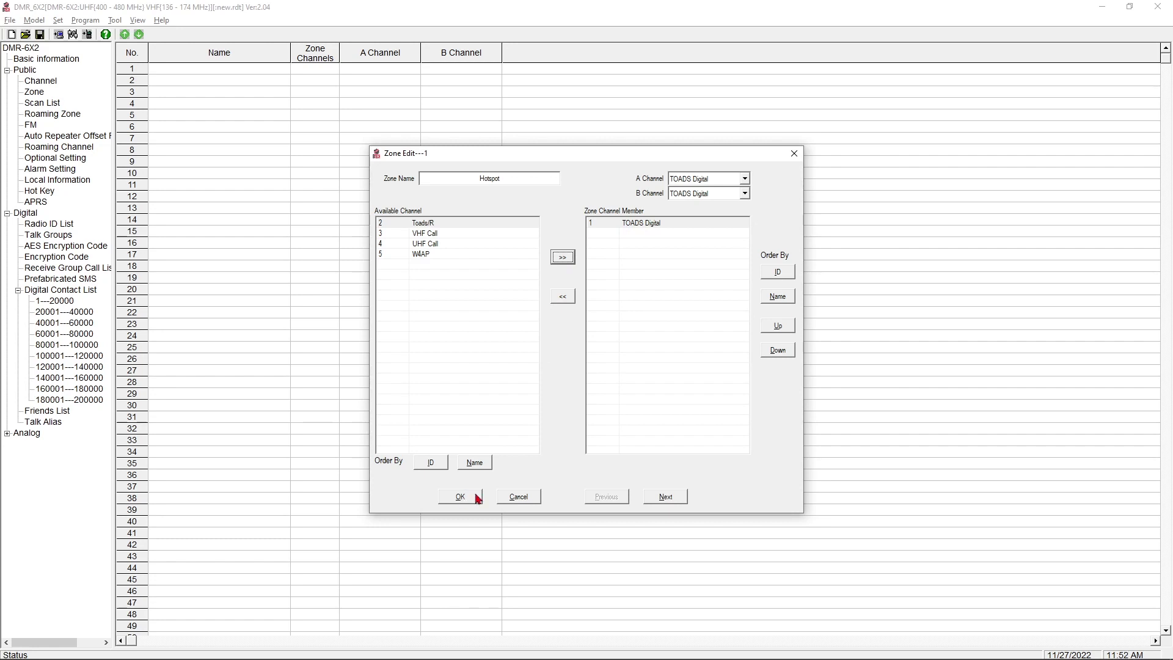
# Create zone 2 named Analog with VHF Call, UHF Call and W4AP, and save it.
pyautogui.click(666, 498)
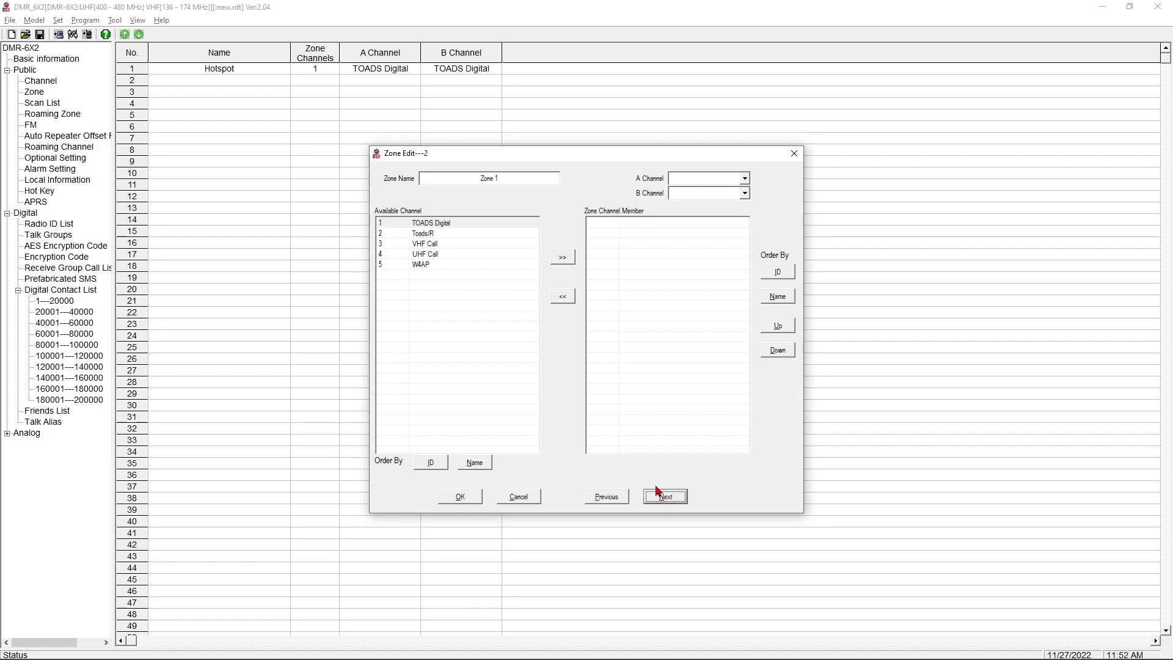
pyautogui.moveTo(477, 178); pyautogui.dragTo(529, 176)
pyautogui.write('Analog')
pyautogui.click(438, 243)
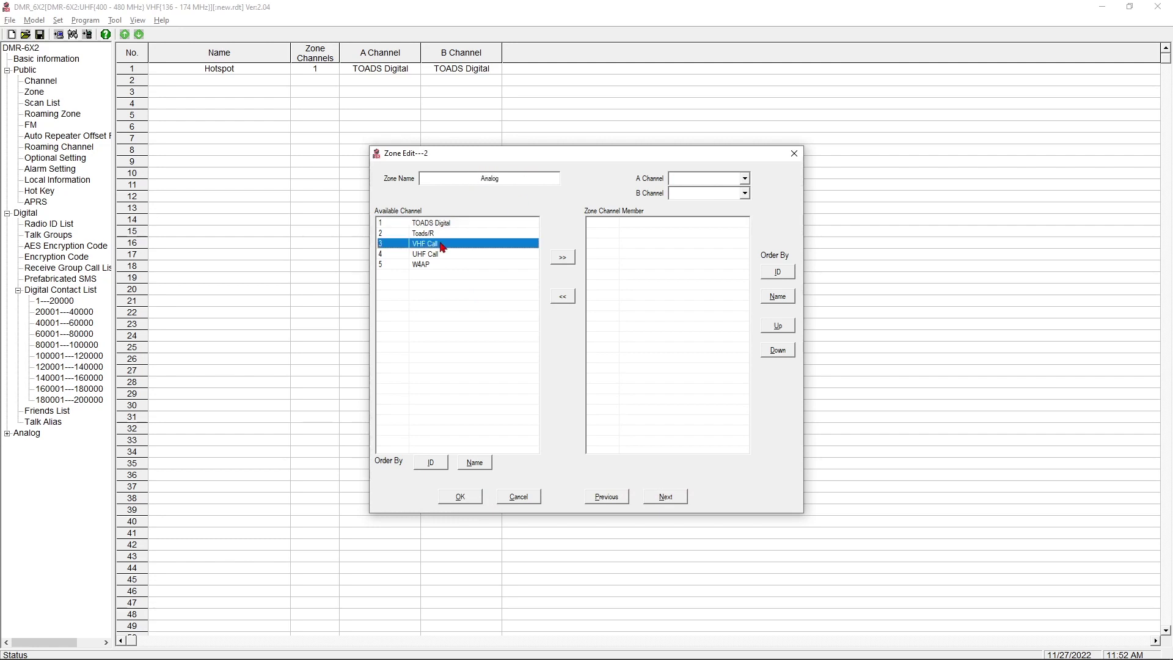
pyautogui.click(562, 257)
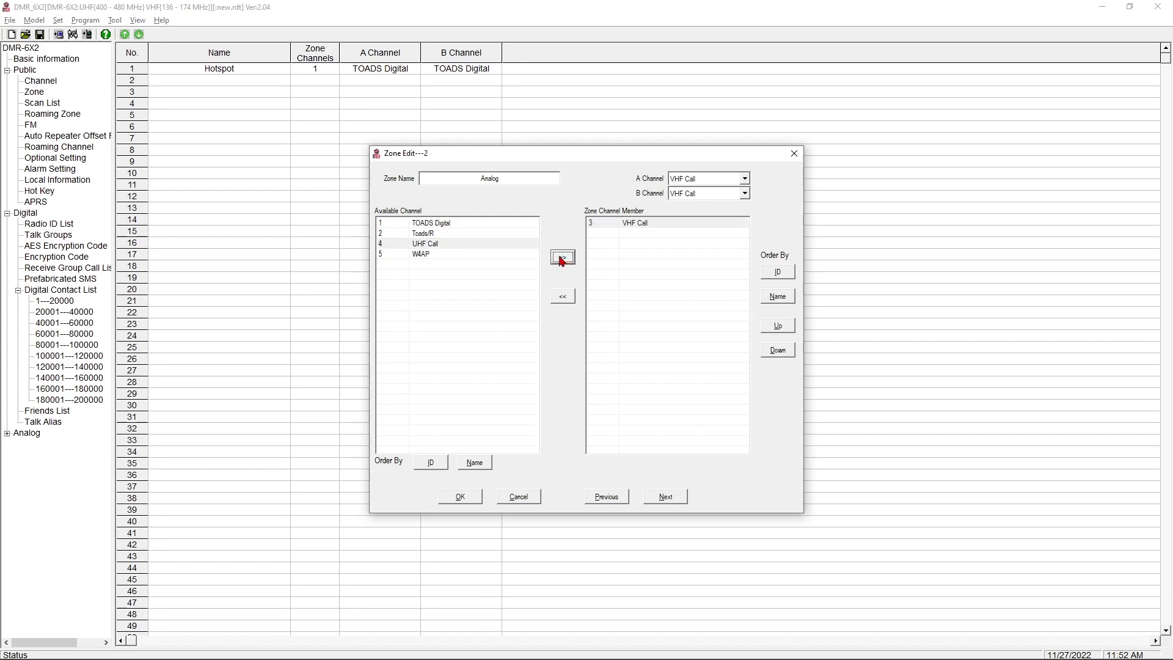
pyautogui.click(563, 258)
pyautogui.click(561, 259)
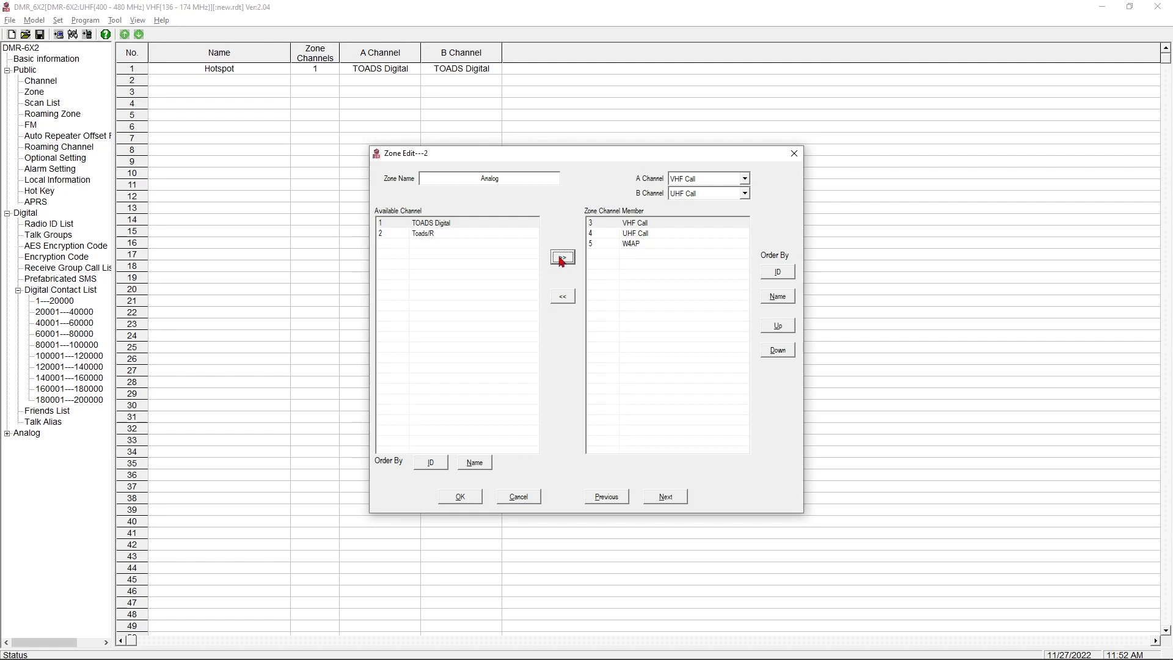
pyautogui.click(460, 496)
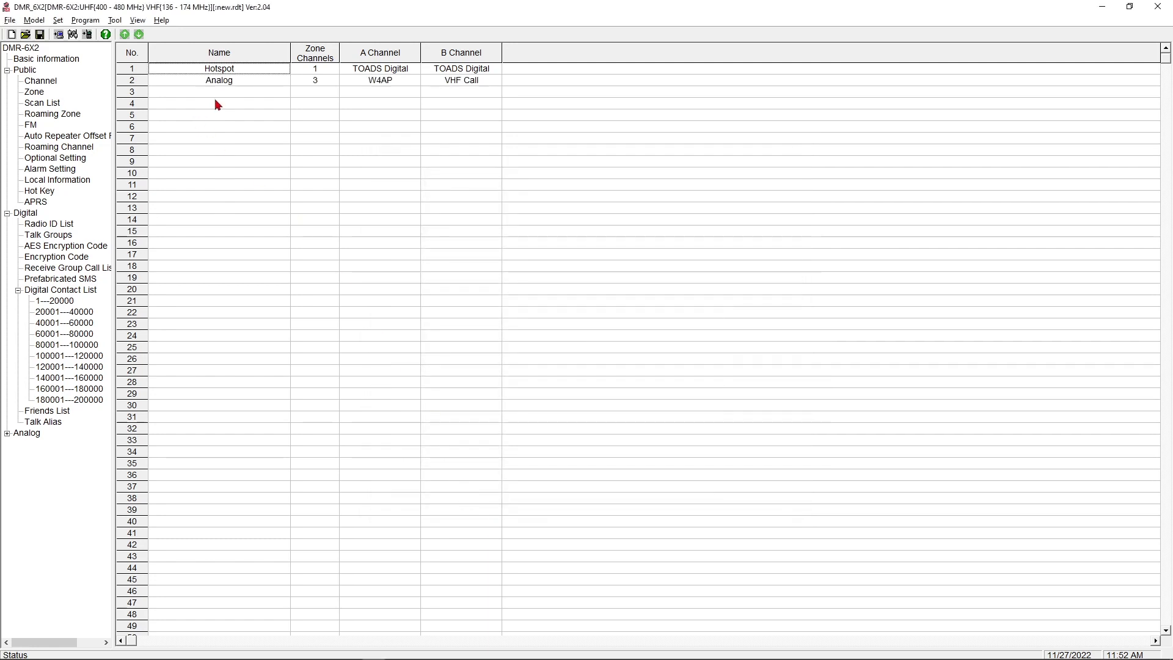
# Name zone 3 Repeater, add the Toads/R channel, and save it.
pyautogui.click(211, 94)
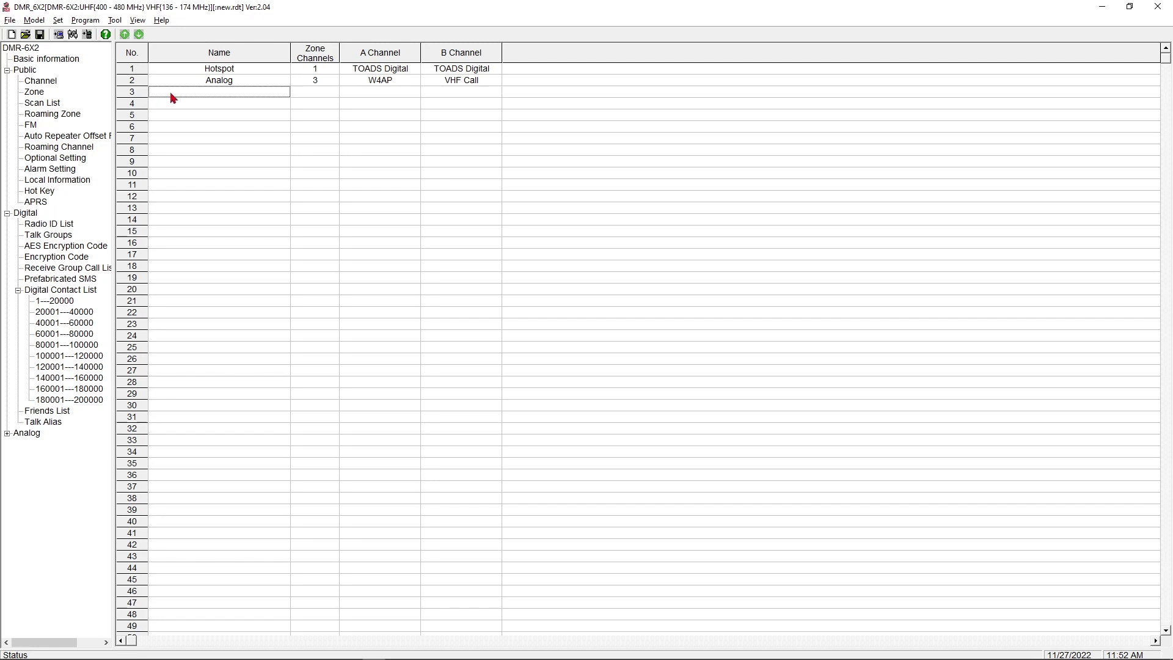
pyautogui.doubleClick(132, 96)
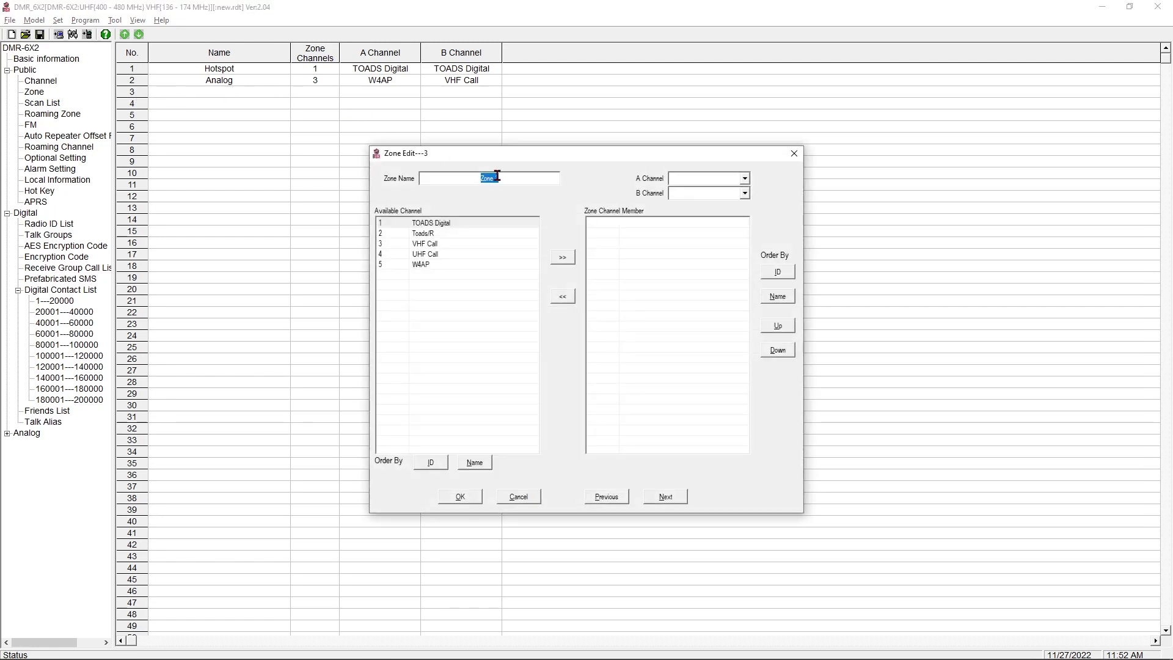
pyautogui.write('Repeater')
pyautogui.click(454, 233)
pyautogui.click(563, 258)
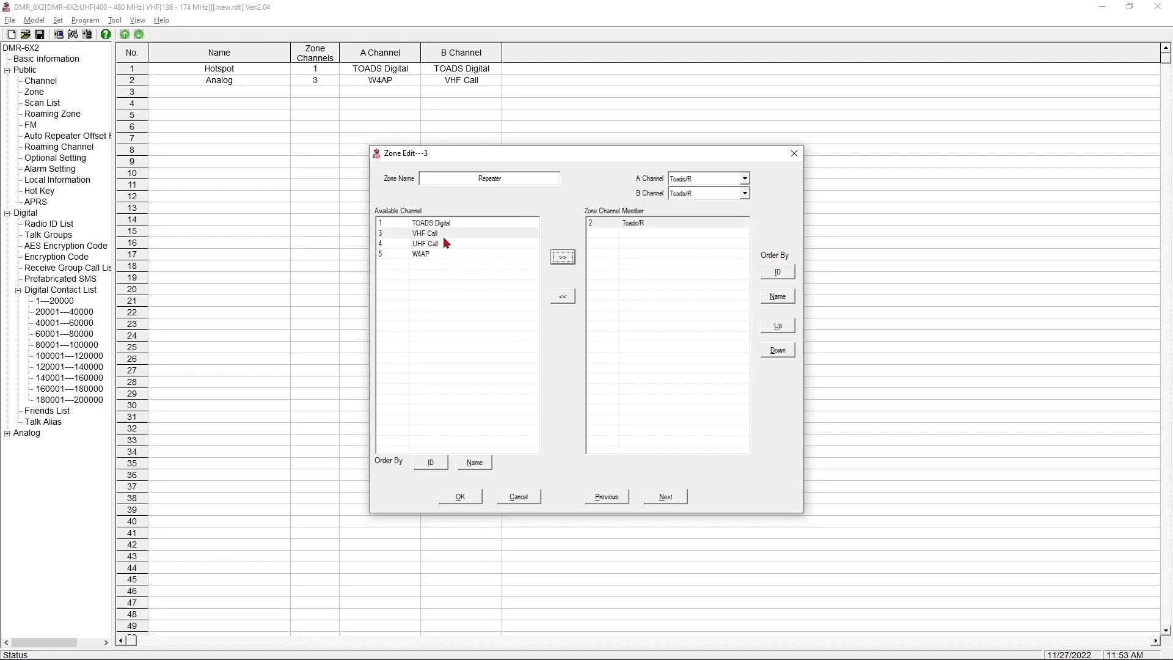
pyautogui.click(470, 496)
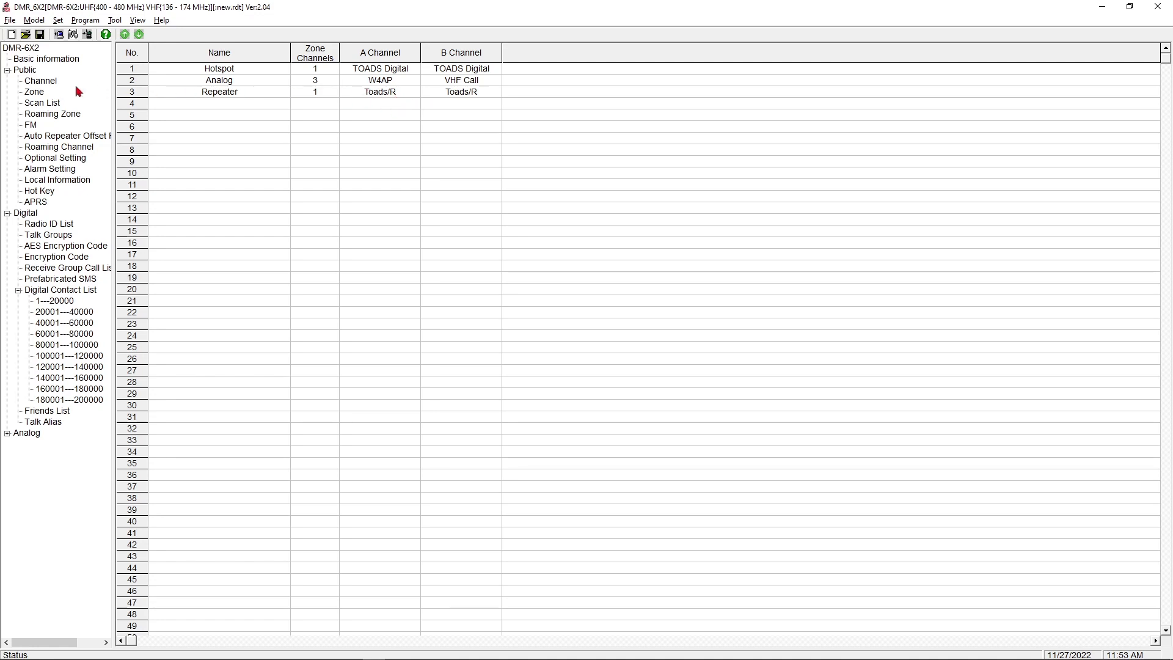
# Inspect channel 3 VHF Call's settings in the channel list and close without changes.
pyautogui.click(53, 83)
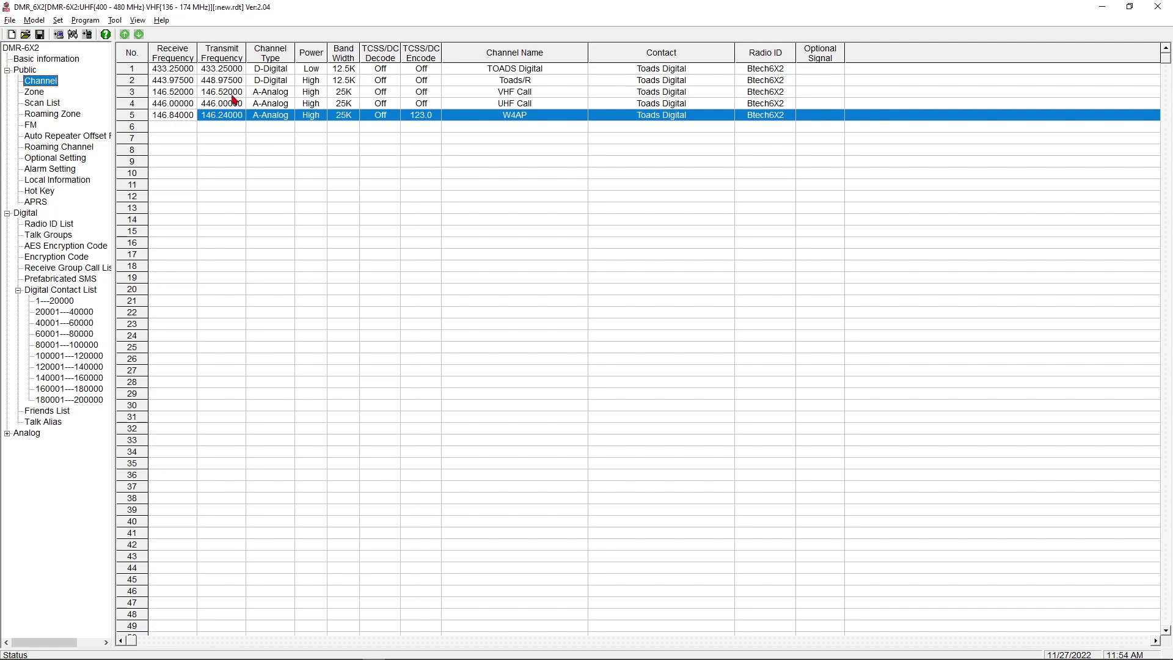
pyautogui.doubleClick(135, 93)
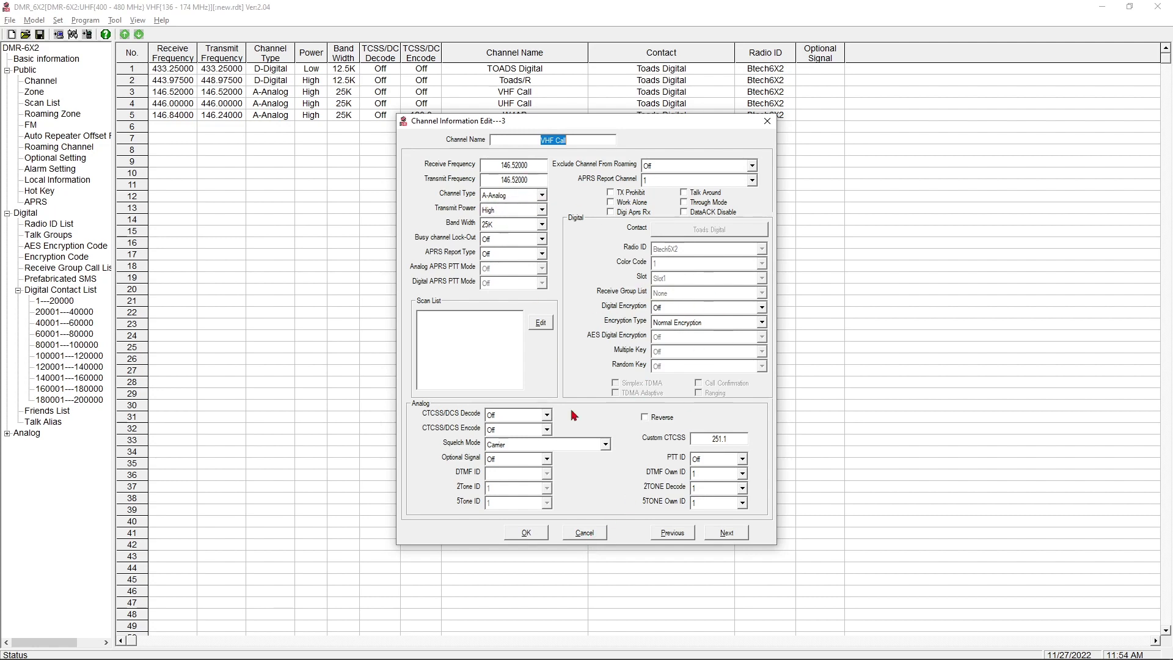
pyautogui.click(583, 533)
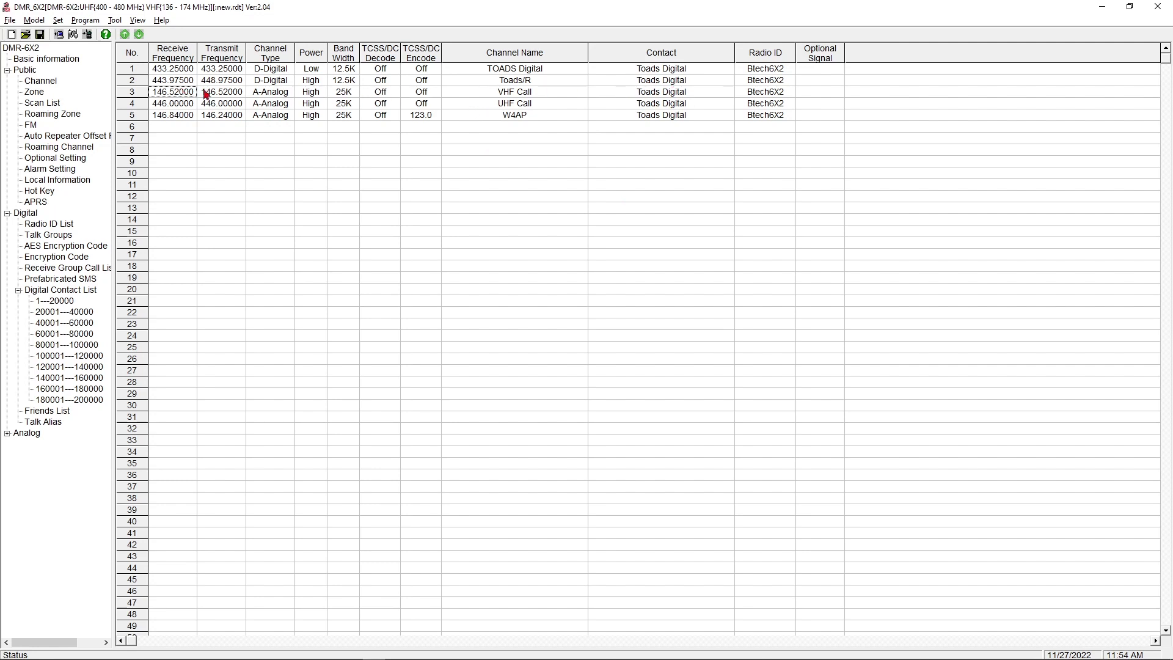
# Select channel 1's receive frequency in the channel list.
pyautogui.click(157, 69)
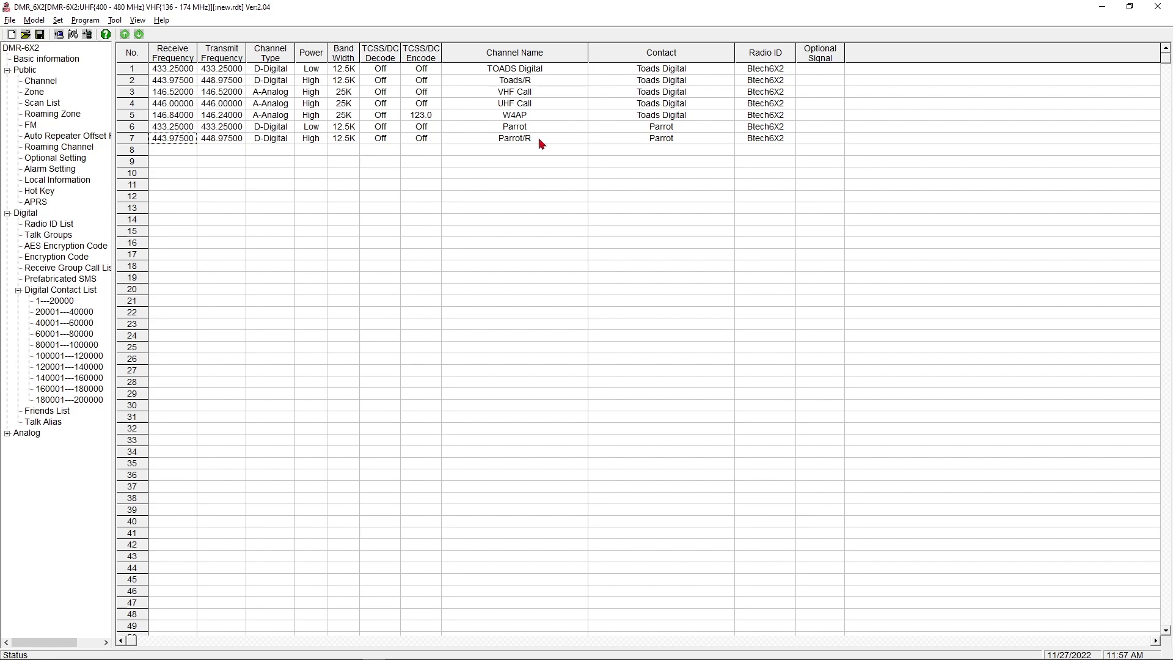
# Add the Parrot channel to the Hotspot zone and save it.
pyautogui.click(34, 92)
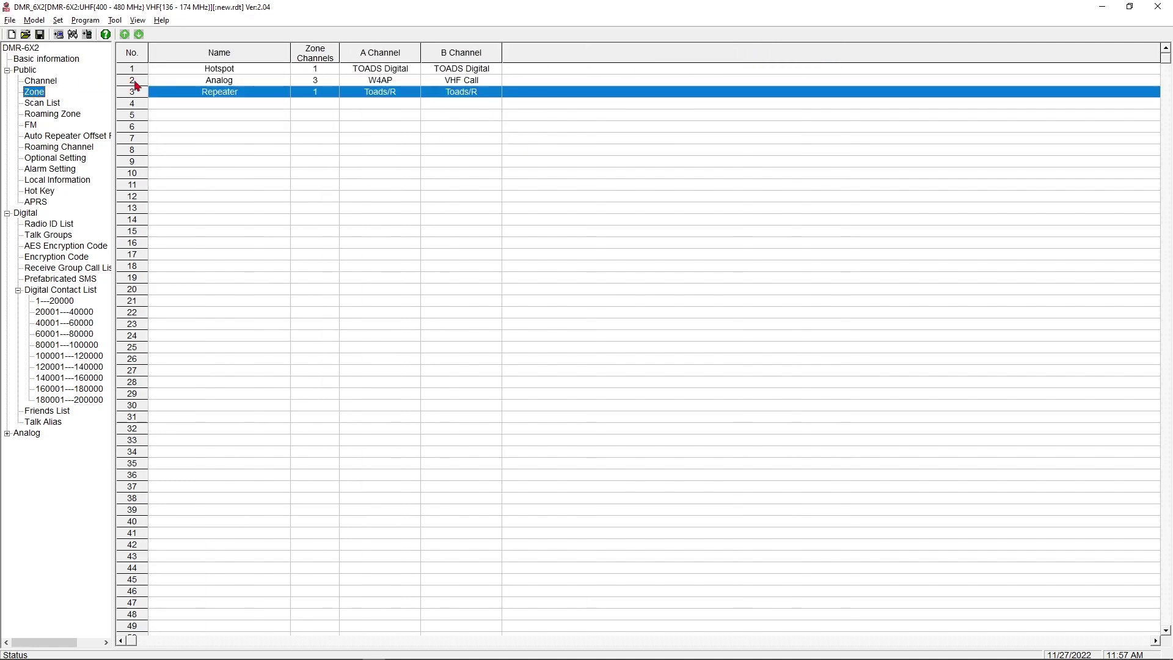
pyautogui.doubleClick(237, 67)
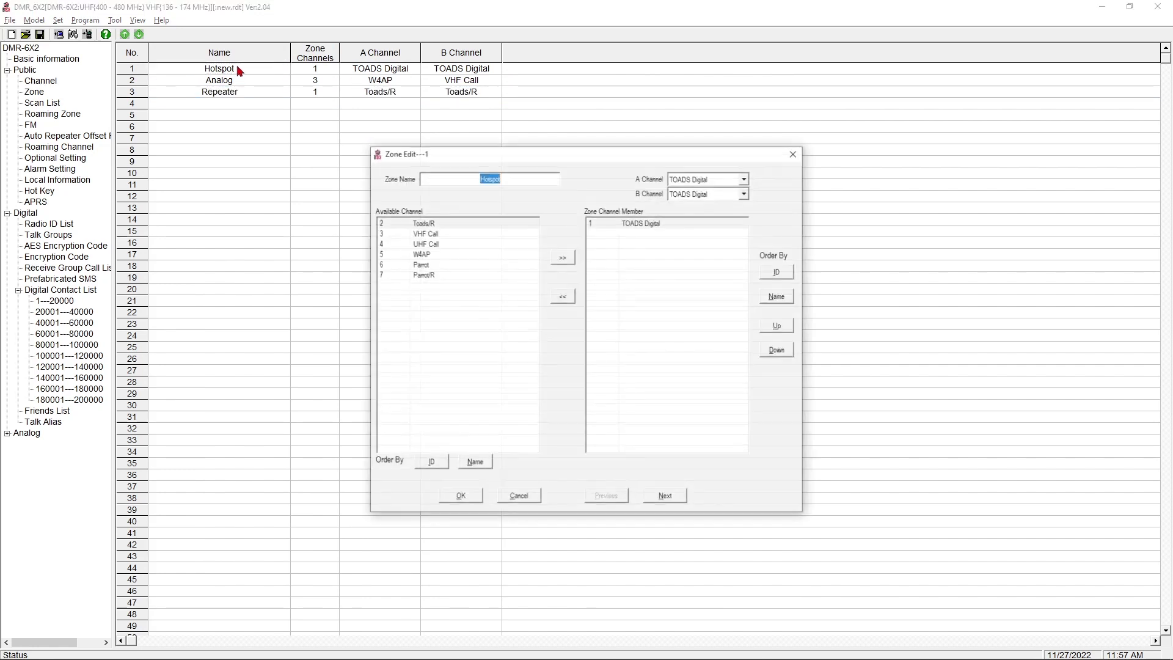
pyautogui.click(440, 264)
pyautogui.click(562, 256)
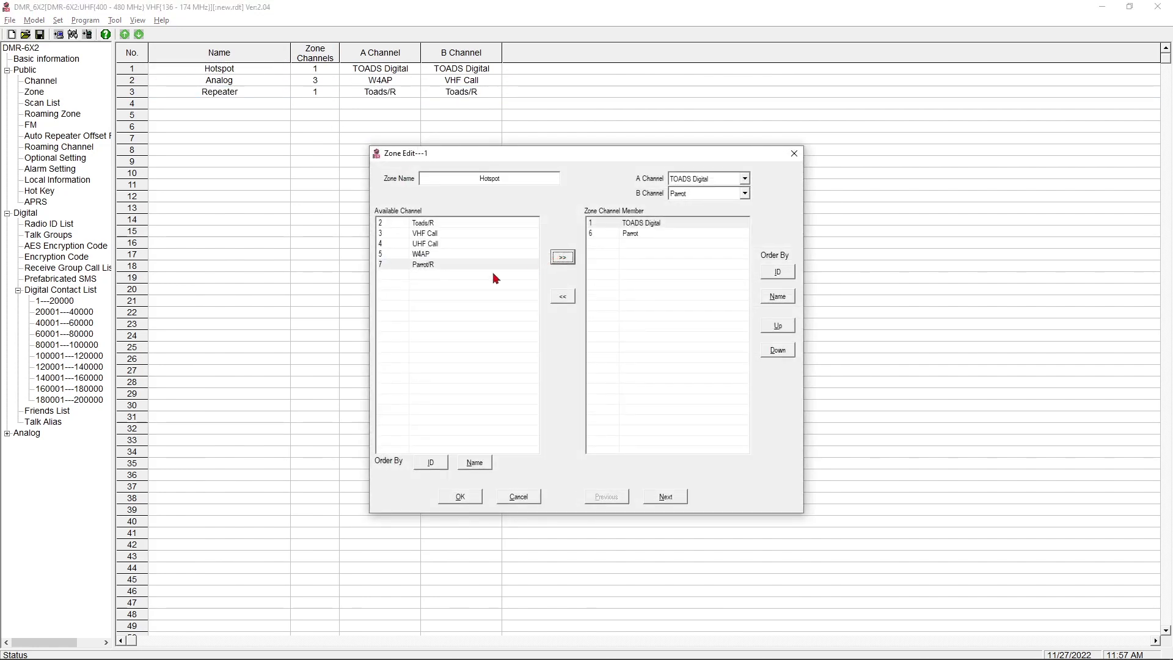
pyautogui.click(460, 496)
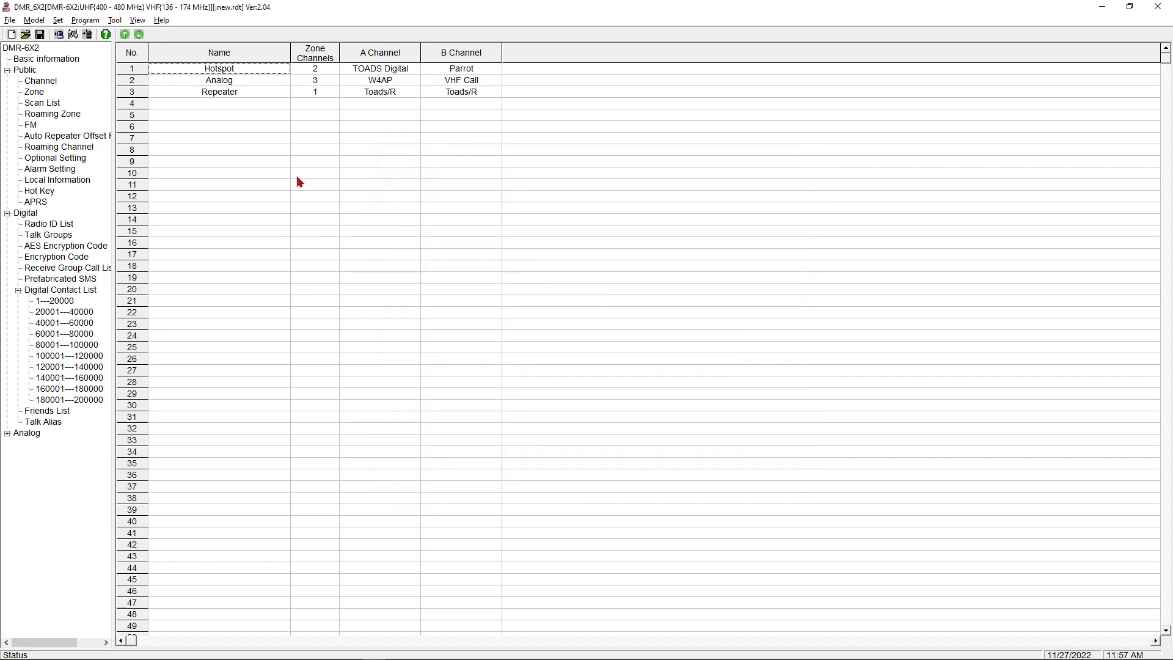
# Add the Parrot/R channel to the Repeater zone.
pyautogui.doubleClick(242, 96)
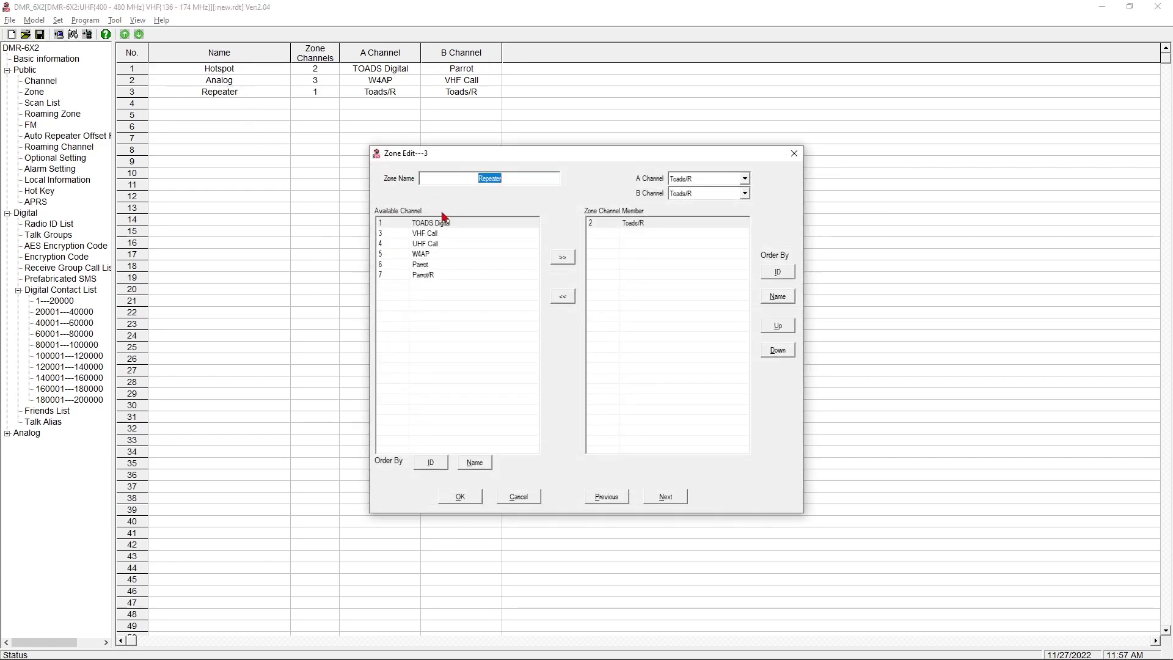
pyautogui.click(426, 276)
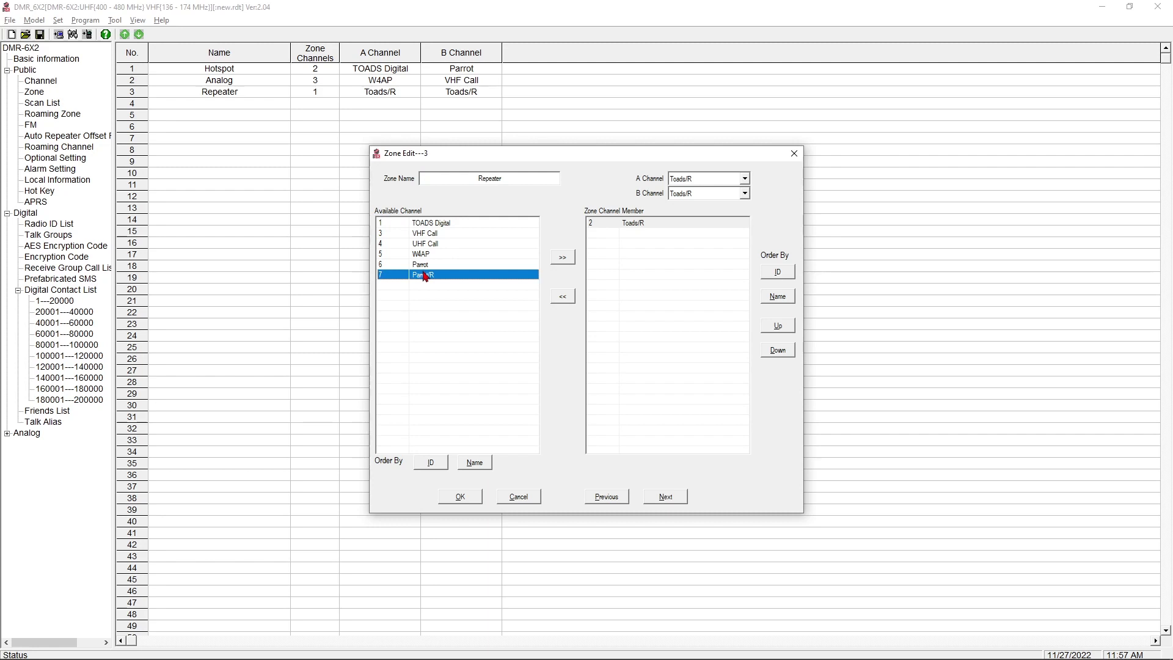
pyautogui.click(563, 259)
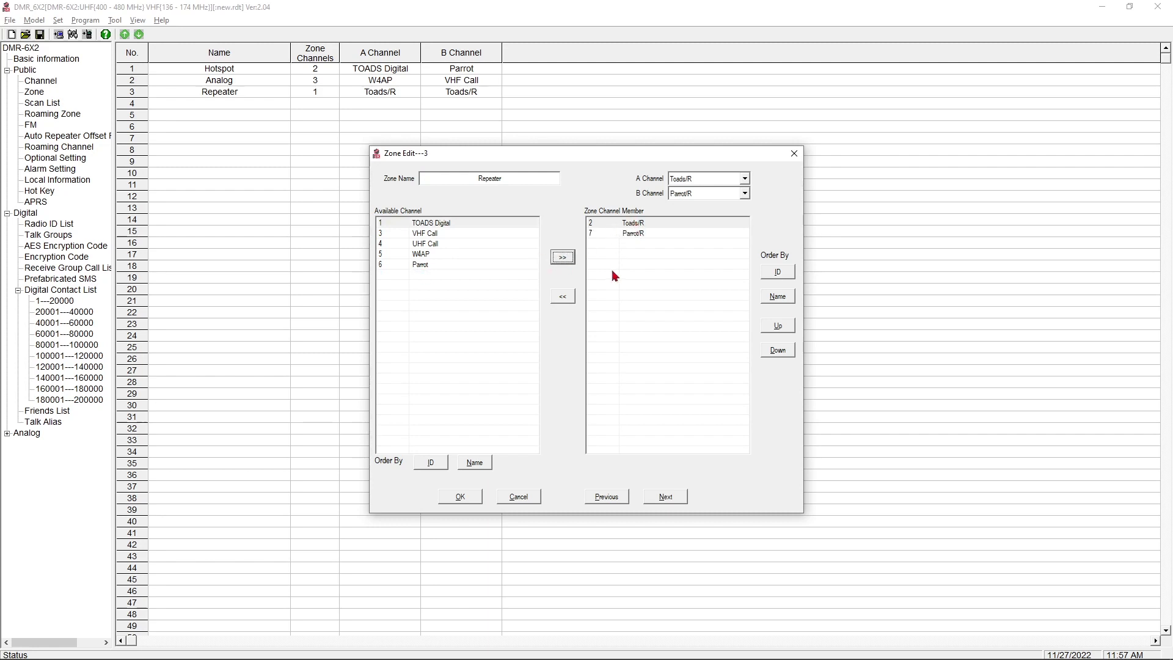
# Save the Repeater zone, now holding Toads/R and Parrot/R.
pyautogui.click(463, 496)
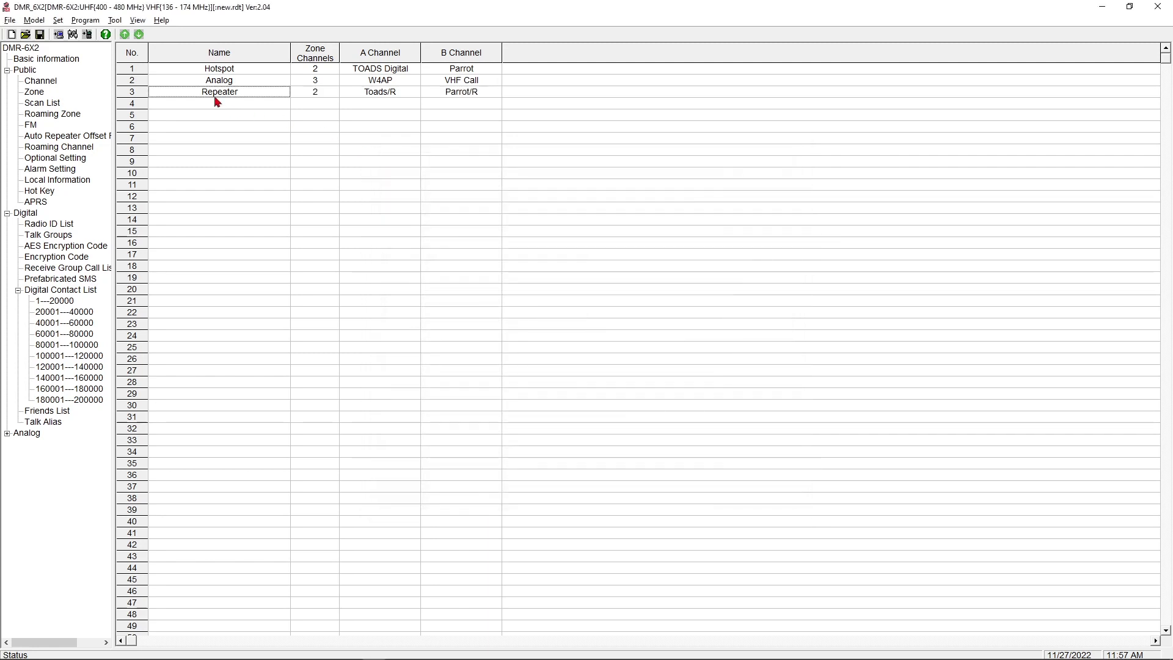